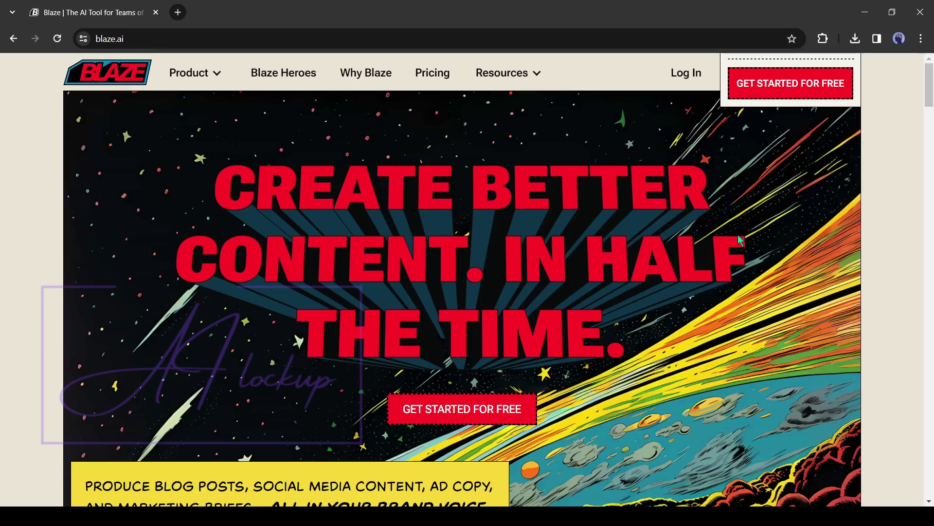
# - Review the Blaze AI homepage sections, highlighting 'sounds like you and your brand', then return to the top
pyautogui.scroll(-10, 570, 267)
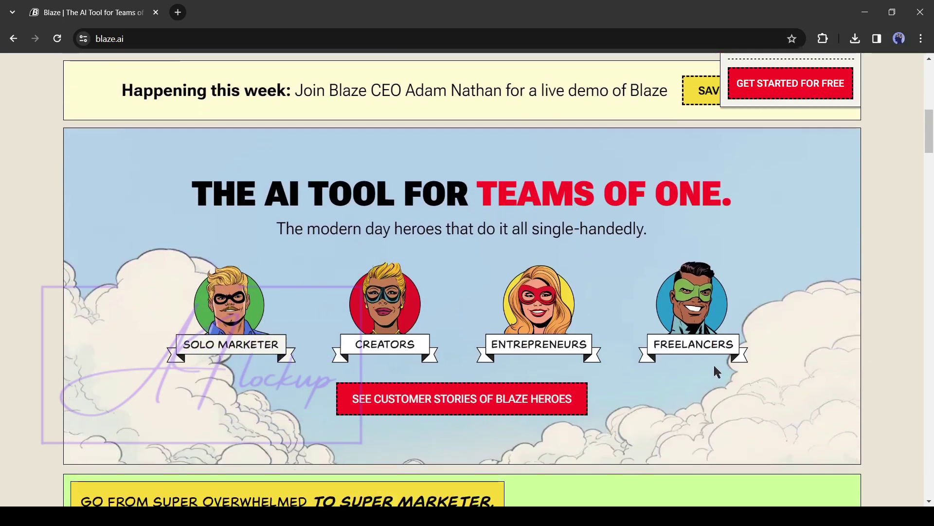
pyautogui.scroll(-20, 682, 369)
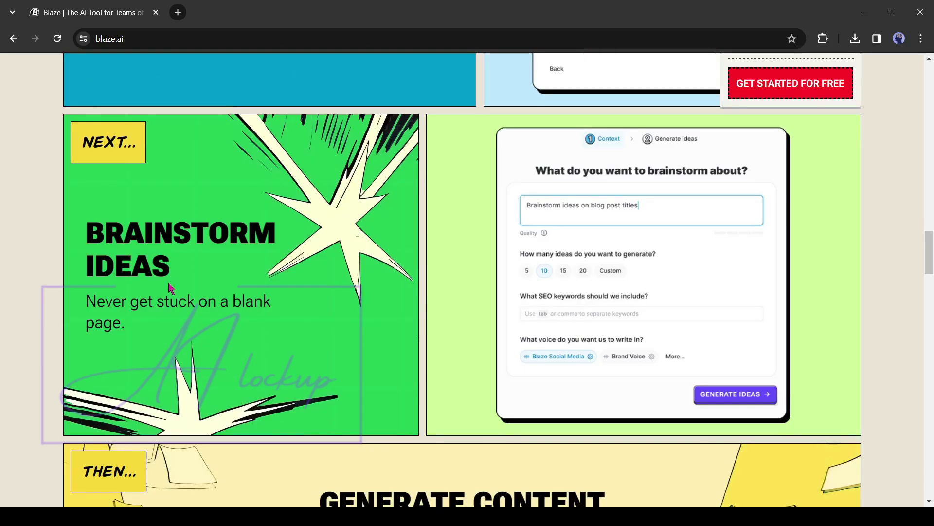
pyautogui.scroll(3, 170, 287)
pyautogui.scroll(-6, 170, 287)
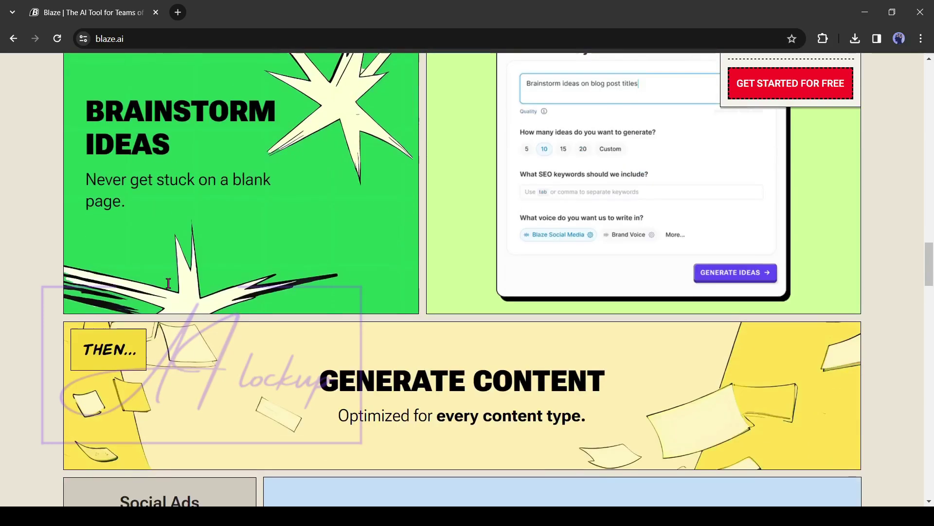
pyautogui.scroll(-10, 276, 262)
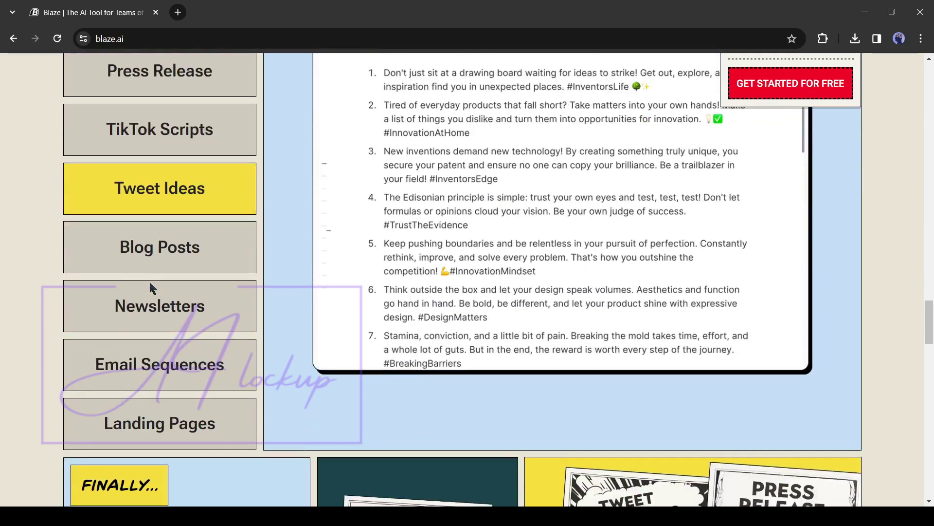
pyautogui.scroll(-3, 151, 289)
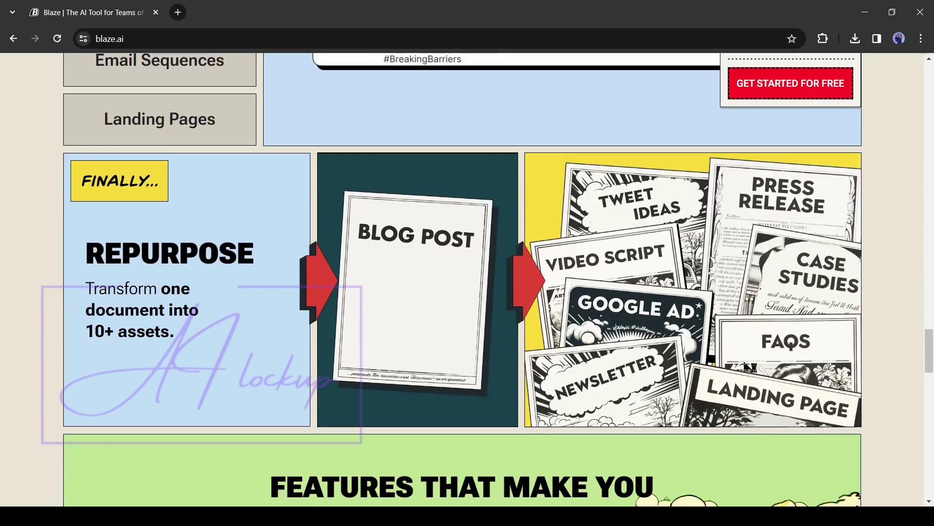
pyautogui.scroll(-10, 744, 365)
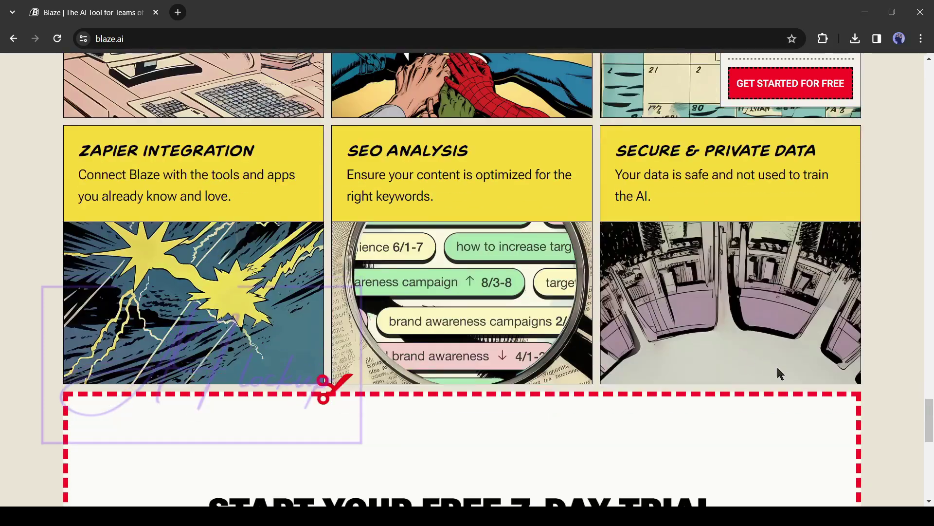
pyautogui.scroll(20, 778, 373)
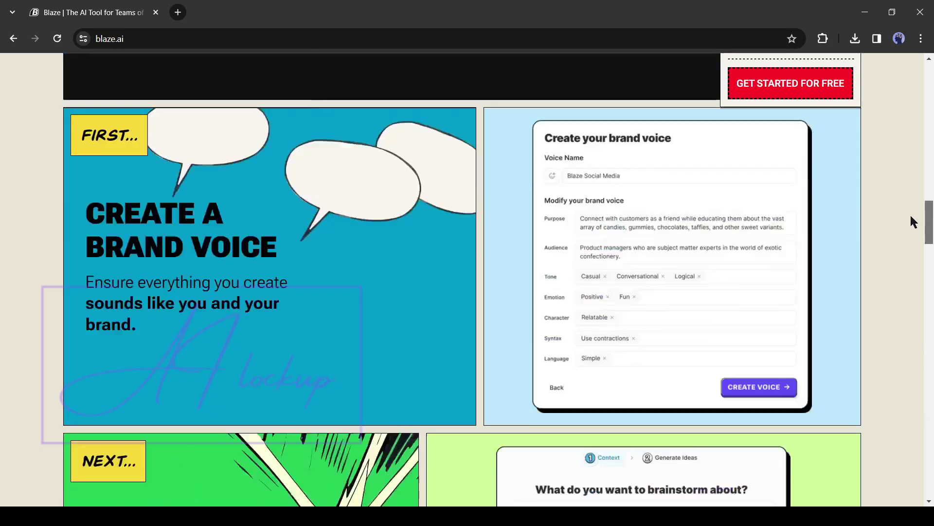
pyautogui.scroll(1, 914, 222)
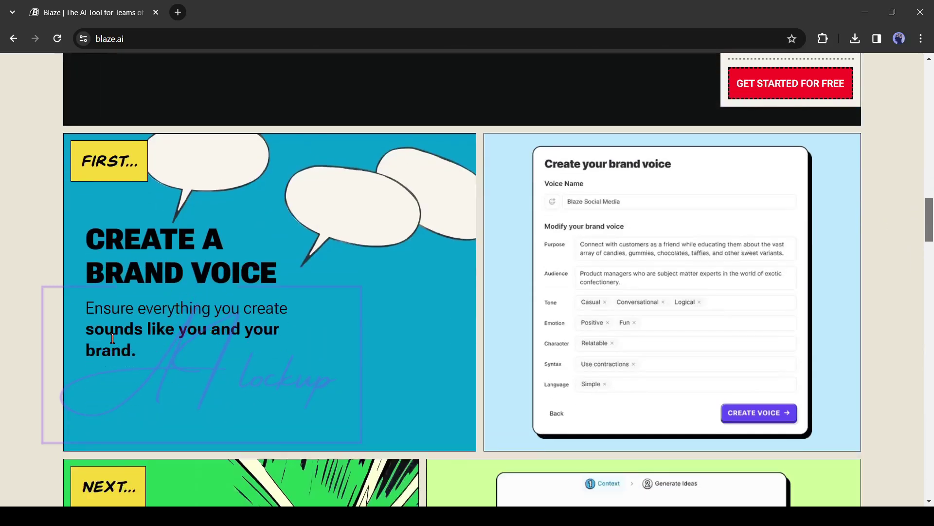
pyautogui.moveTo(88, 333); pyautogui.dragTo(285, 351)
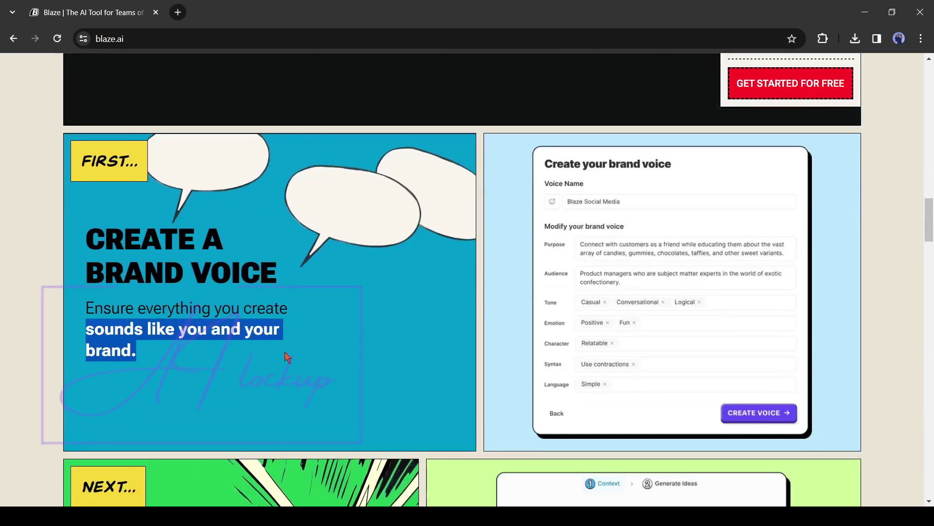
pyautogui.scroll(20, 203, 343)
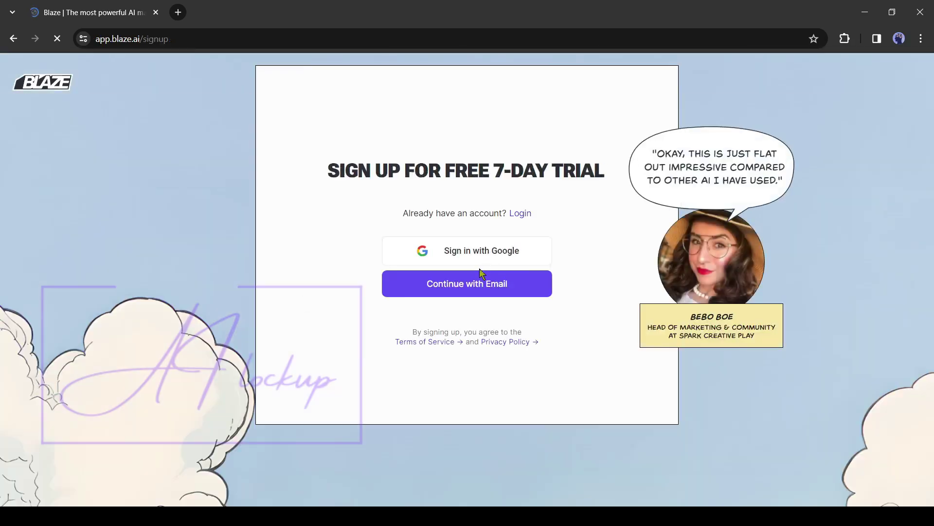
# - Sign up with e-mail, filling in the e-mail address, full name and account password
pyautogui.click(481, 283)
pyautogui.hotkey('ctrl', 'v')
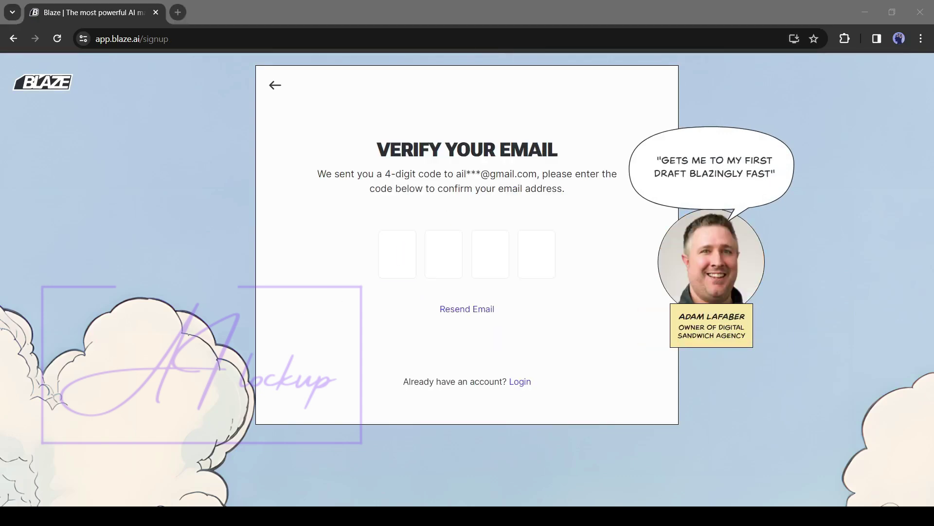
pyautogui.click(424, 219)
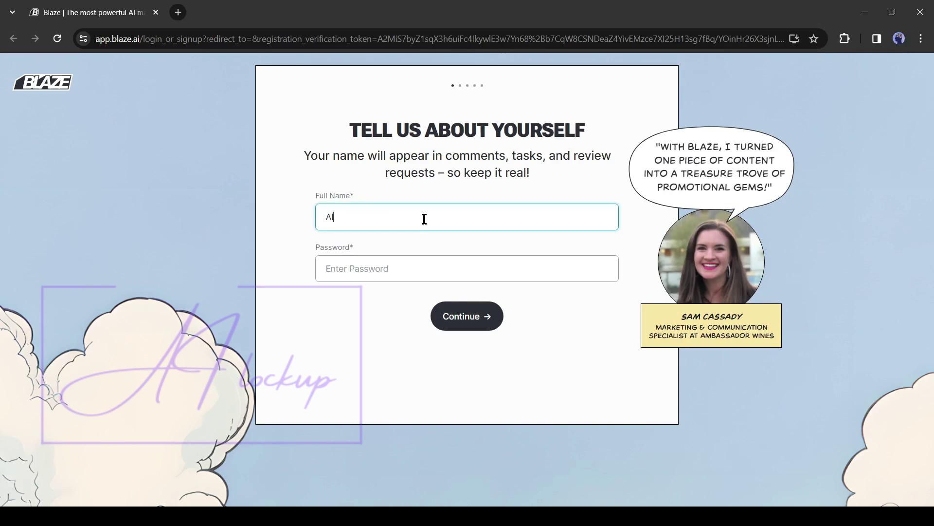
pyautogui.click(413, 266)
pyautogui.write('••••••')
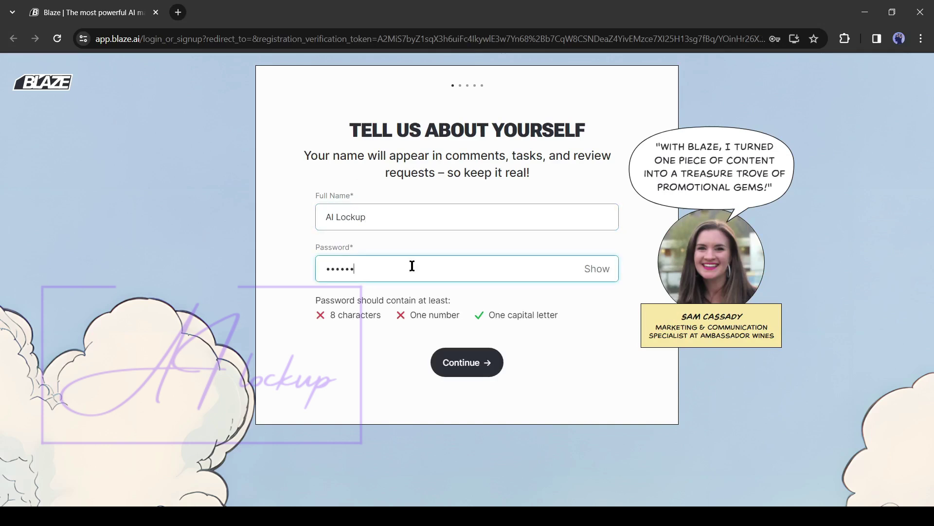
# - Check the password, finish sign-up, and dismiss the identity picker to reach the workspace
pyautogui.click(602, 270)
pyautogui.click(603, 269)
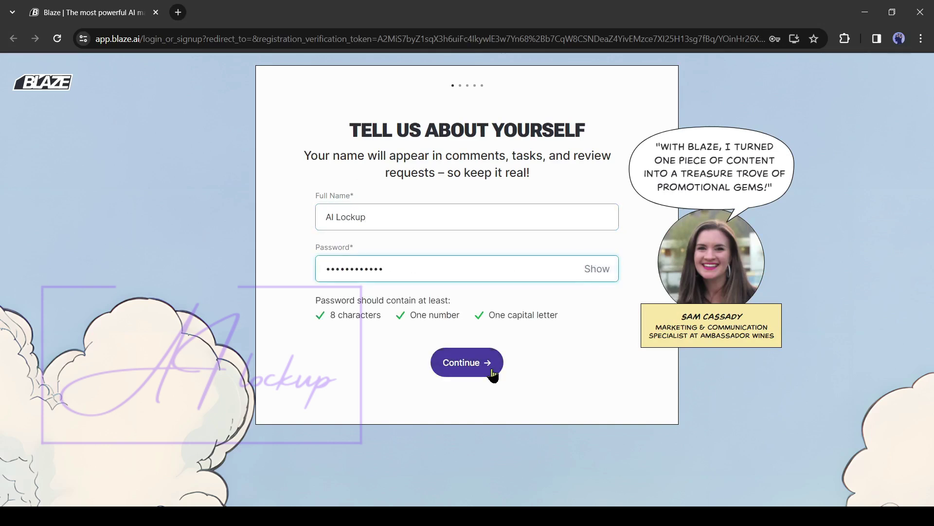
pyautogui.click(440, 363)
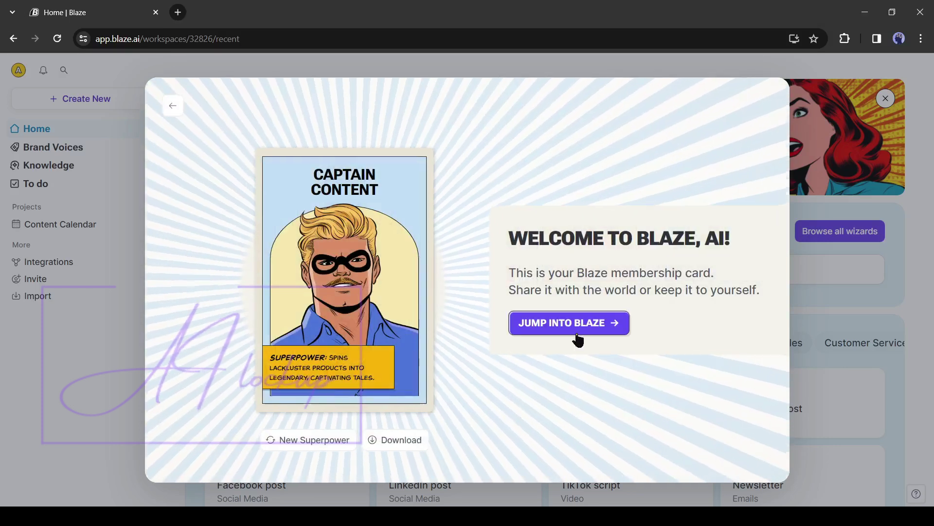
pyautogui.click(567, 326)
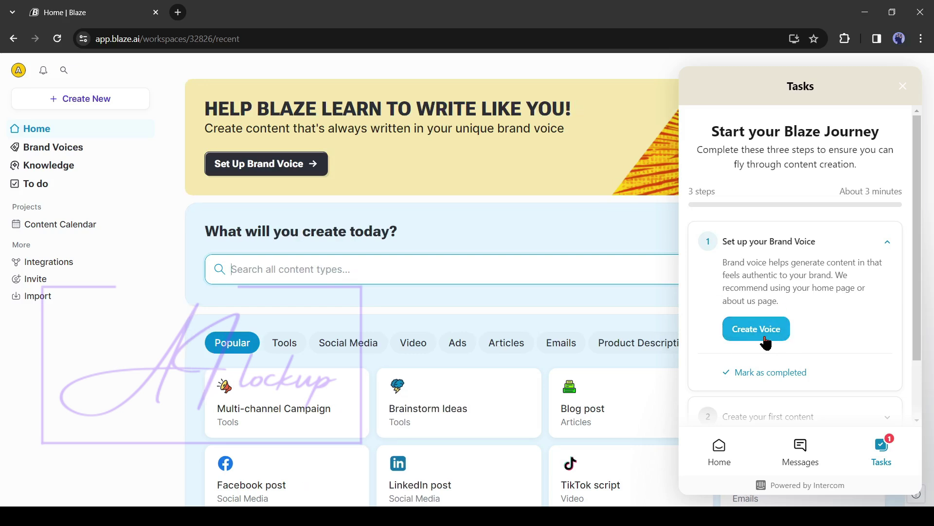
# - Start a new brand voice and look over the website, pasted text, existing document and upload options
pyautogui.click(775, 335)
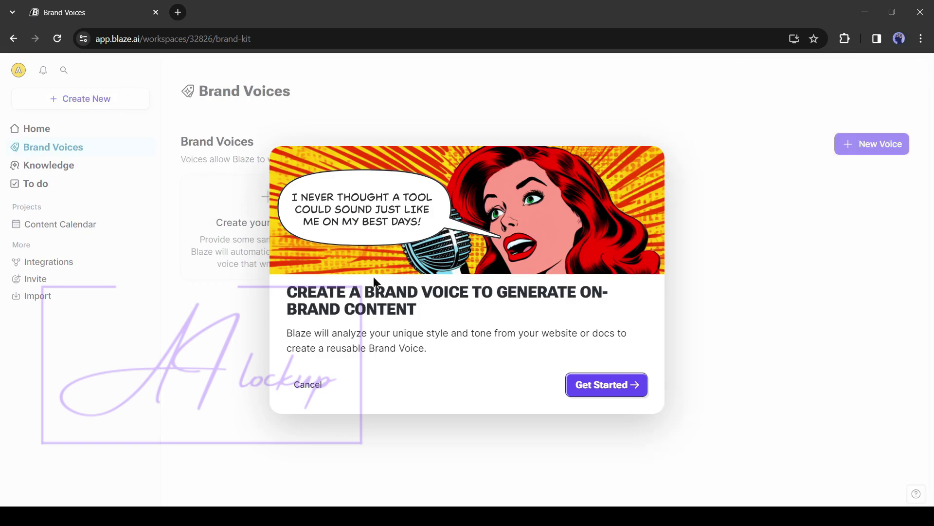
pyautogui.click(609, 387)
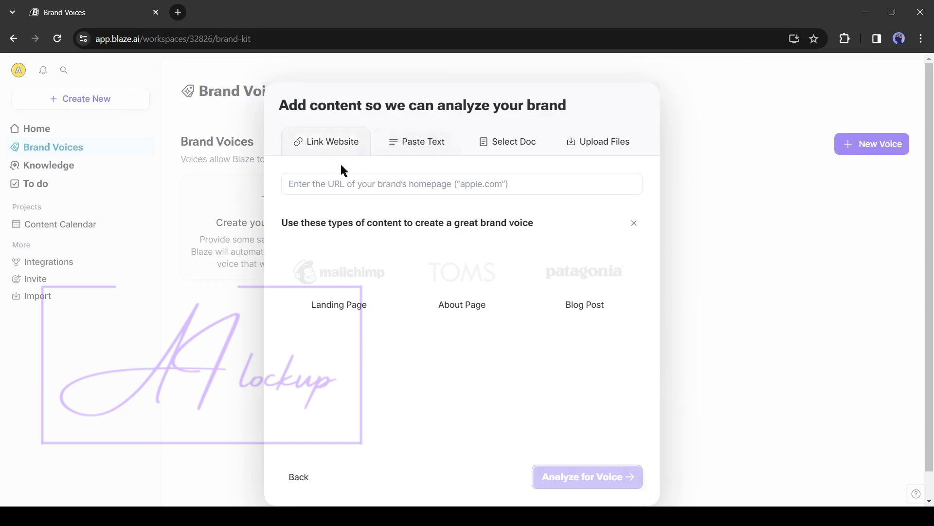
pyautogui.click(378, 186)
pyautogui.click(396, 141)
pyautogui.click(396, 211)
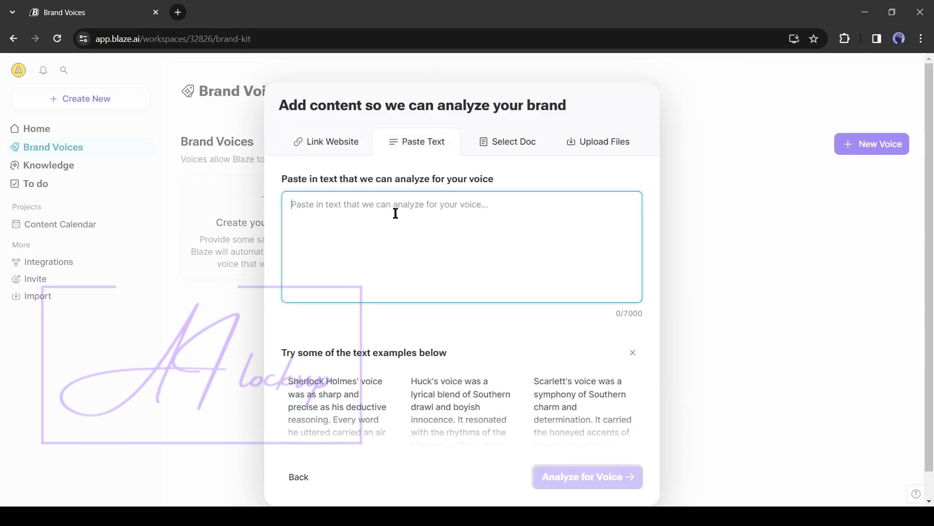
pyautogui.click(514, 141)
pyautogui.click(428, 188)
pyautogui.click(629, 146)
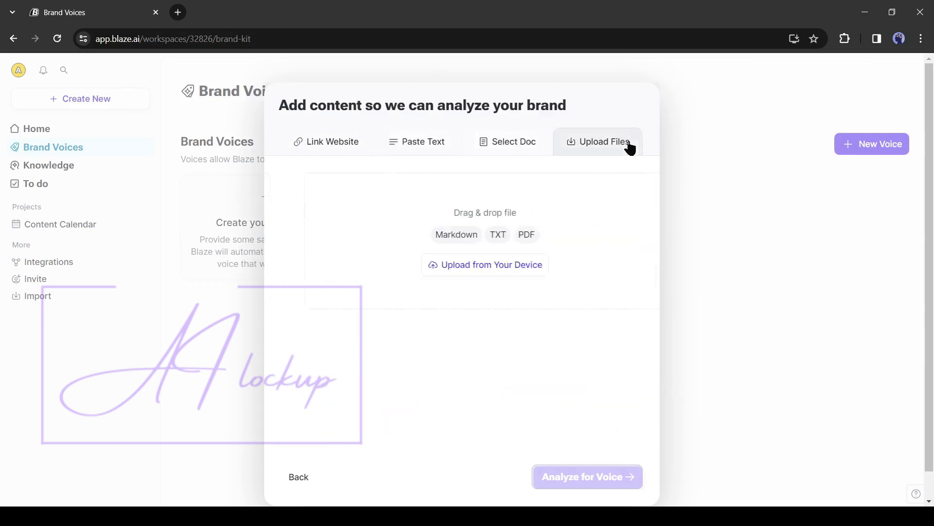
pyautogui.click(317, 141)
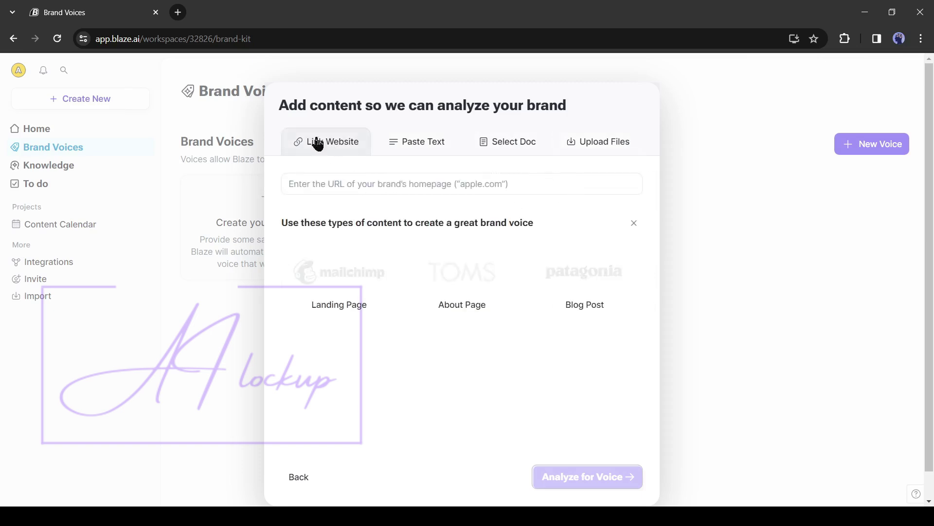
pyautogui.click(363, 188)
pyautogui.write('https://ailockup.com/')
pyautogui.moveTo(295, 182); pyautogui.dragTo(434, 182)
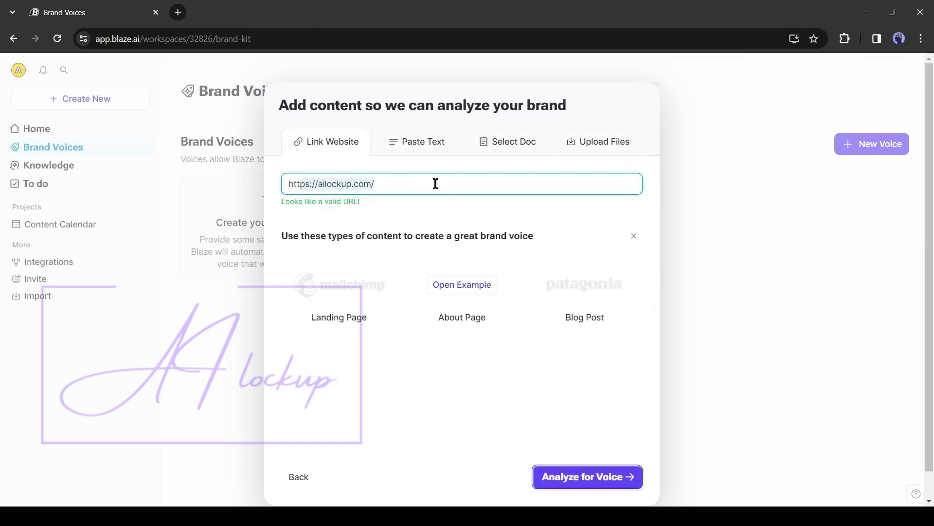
pyautogui.click(440, 183)
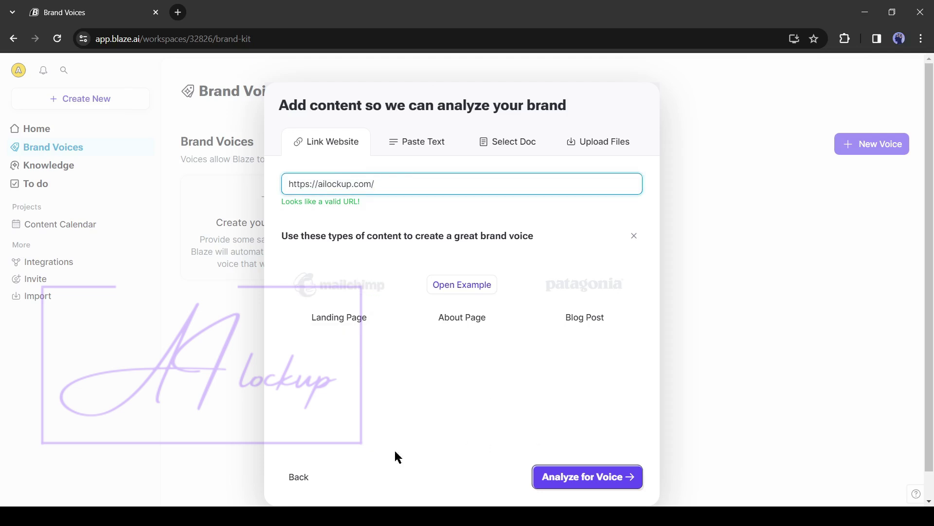
pyautogui.click(612, 481)
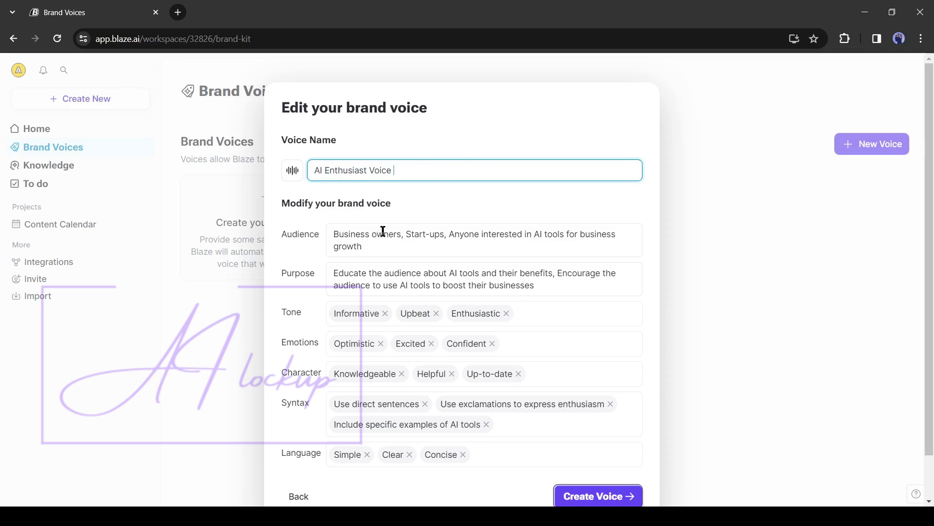
# - Add content creators and social media marketers to the audience, review purpose and tone, and create 'AI Enthusiast Voice'
pyautogui.moveTo(337, 237); pyautogui.dragTo(483, 239)
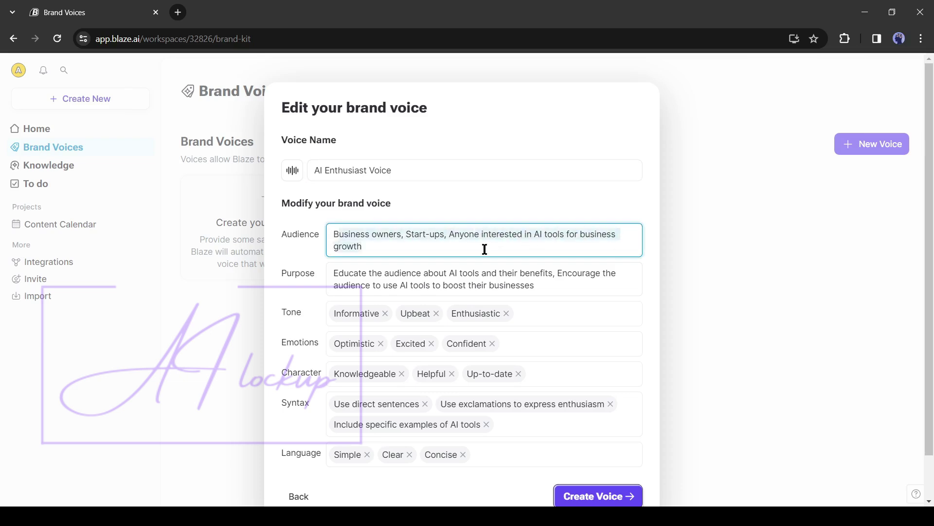
pyautogui.click(389, 247)
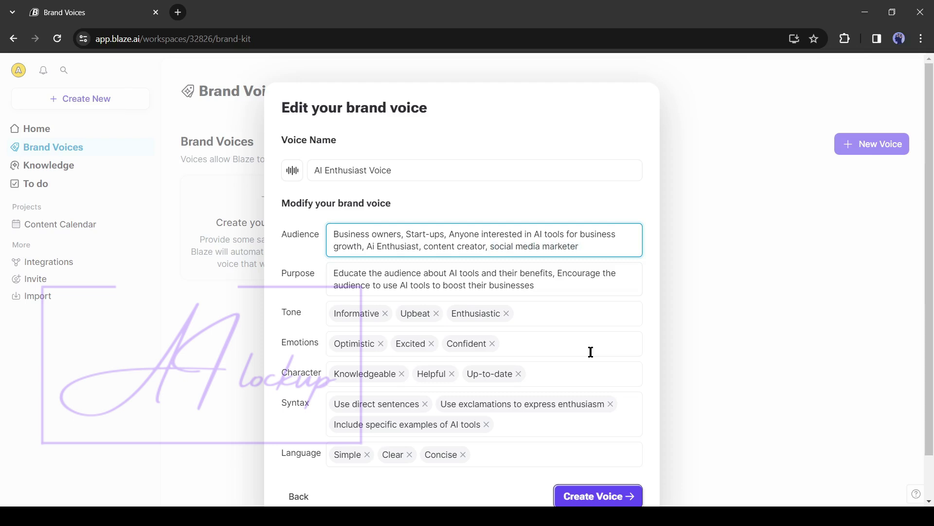
pyautogui.click(361, 276)
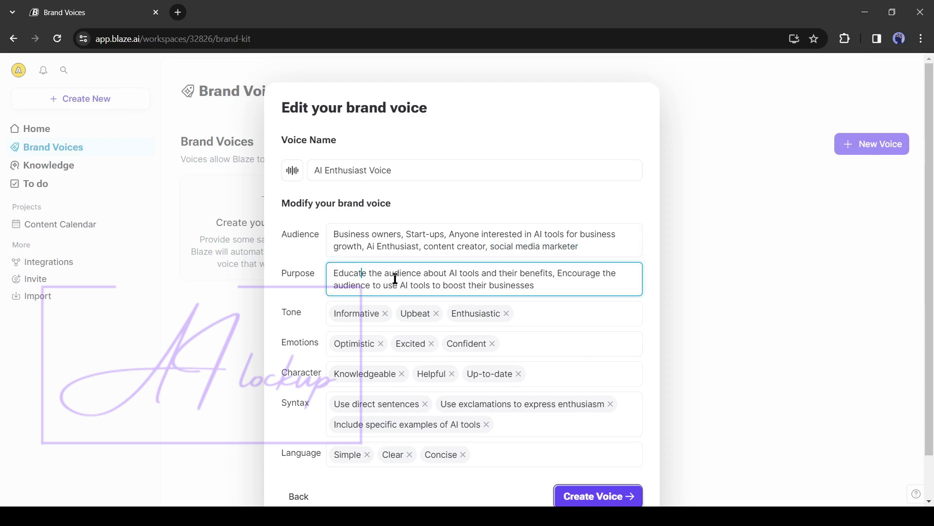
pyautogui.moveTo(334, 272); pyautogui.dragTo(635, 280)
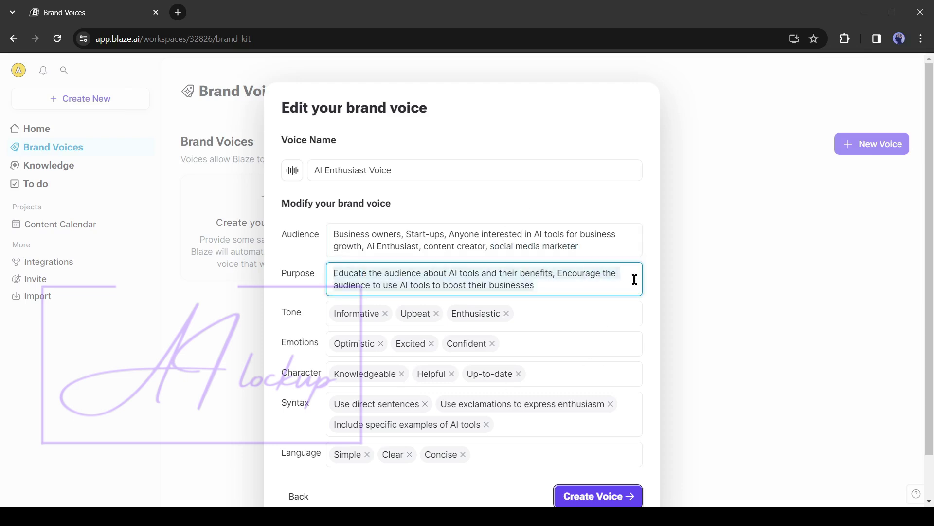
pyautogui.click(556, 288)
pyautogui.scroll(-1, 359, 342)
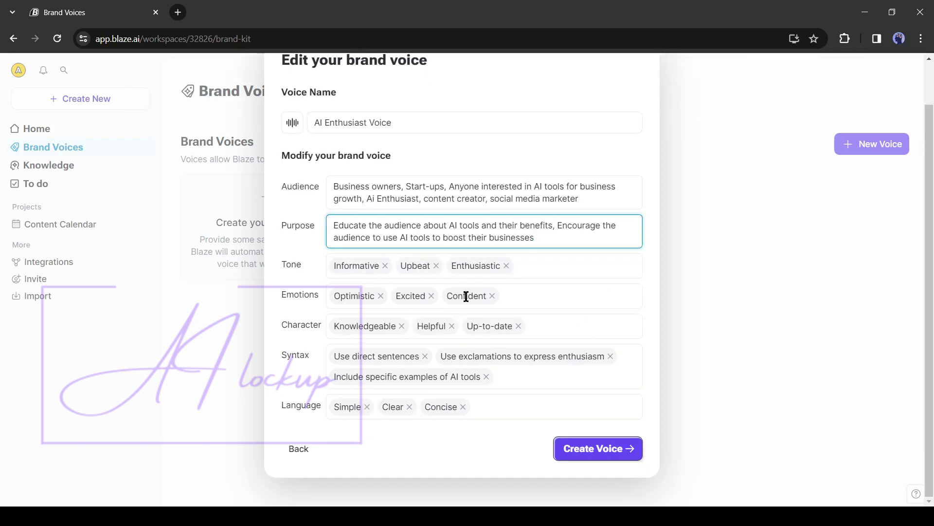
pyautogui.click(582, 266)
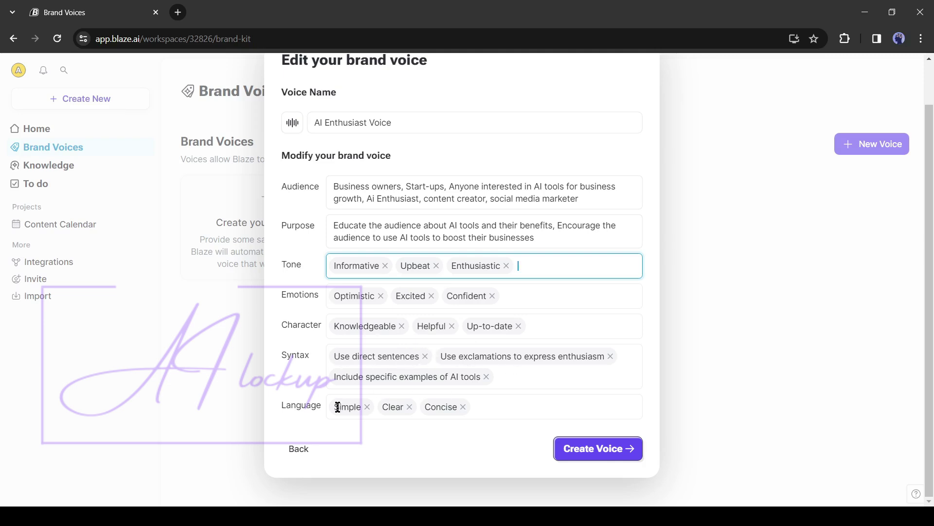
pyautogui.click(586, 455)
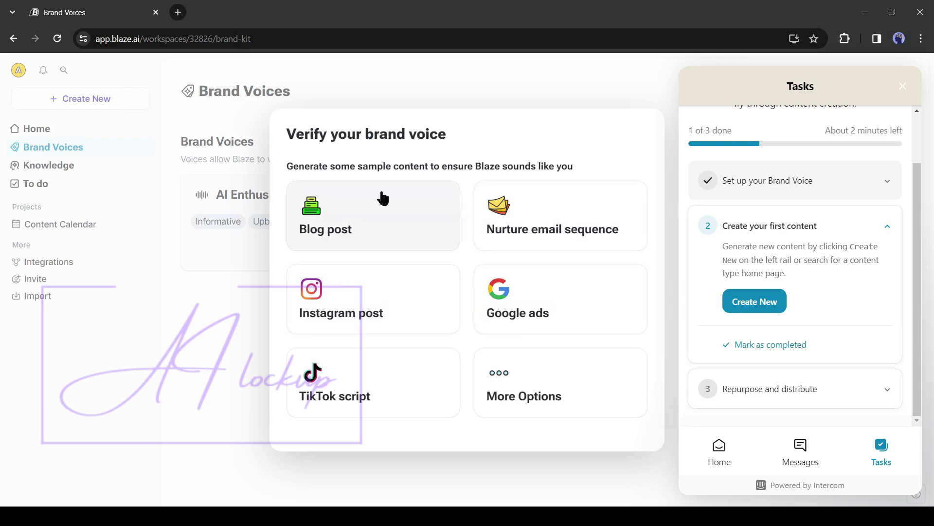
# - Browse the extra content types in the verify dialog and choose Blog post
pyautogui.moveTo(331, 166); pyautogui.dragTo(510, 165)
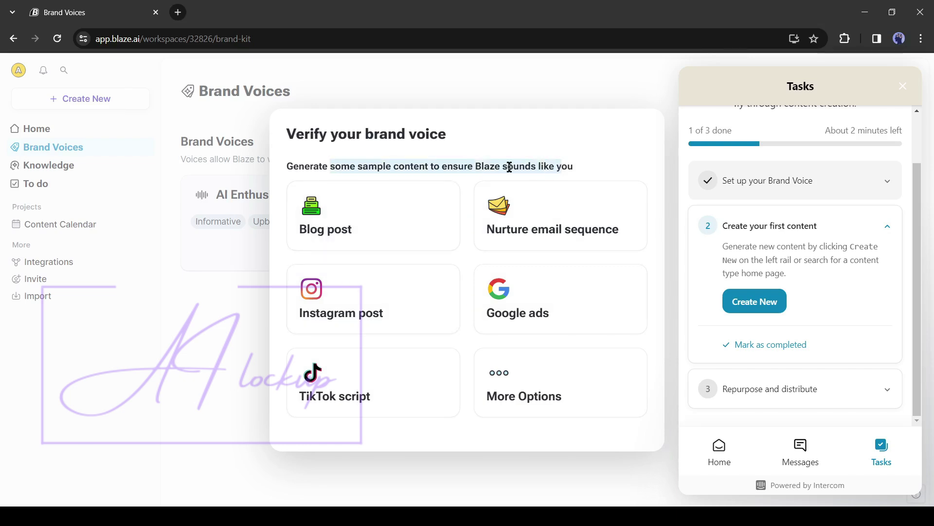
pyautogui.click(362, 151)
pyautogui.click(501, 392)
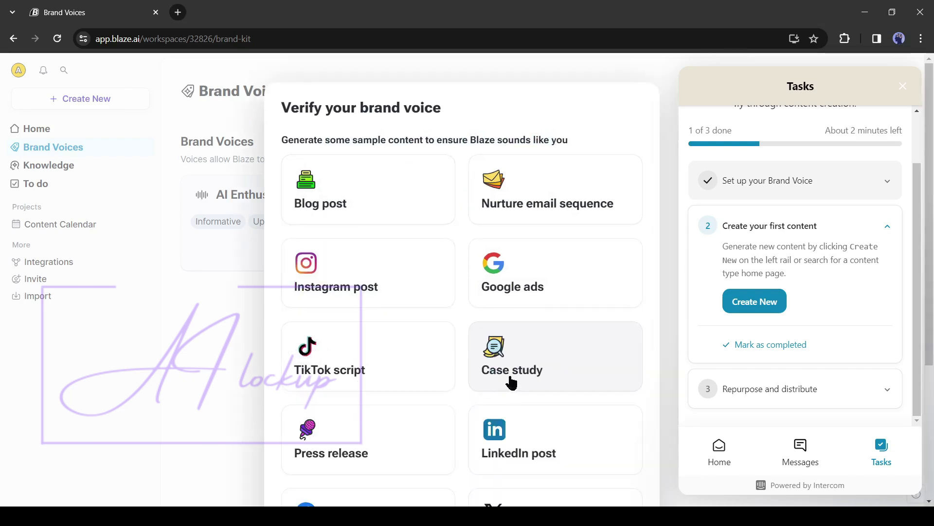
pyautogui.scroll(-4, 547, 428)
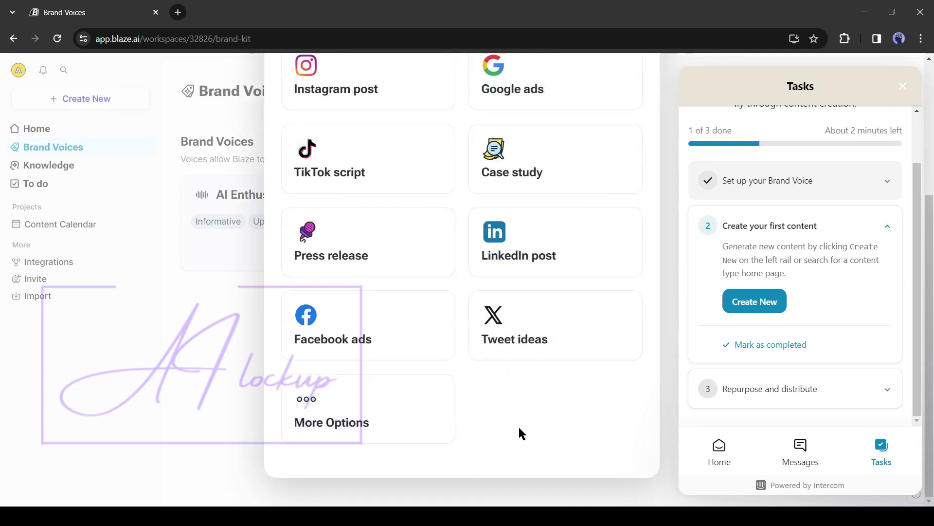
pyautogui.scroll(4, 373, 428)
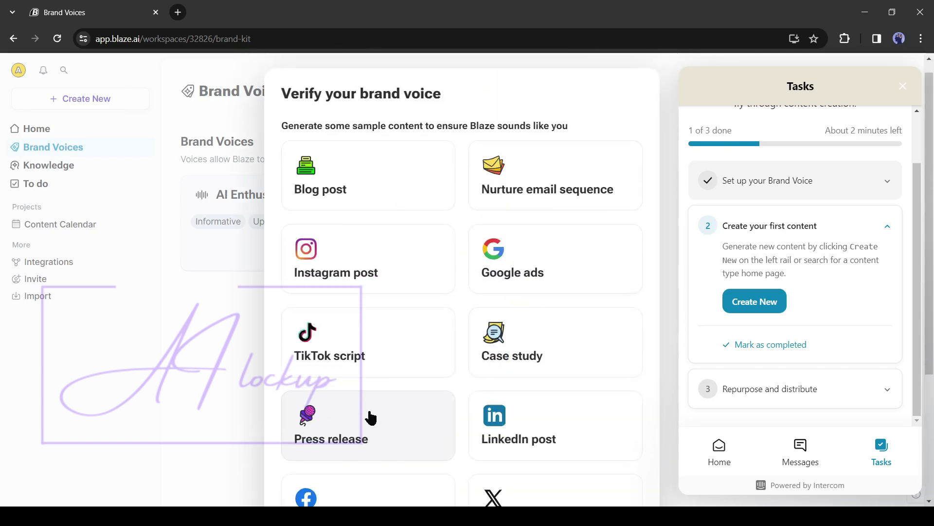
pyautogui.click(371, 194)
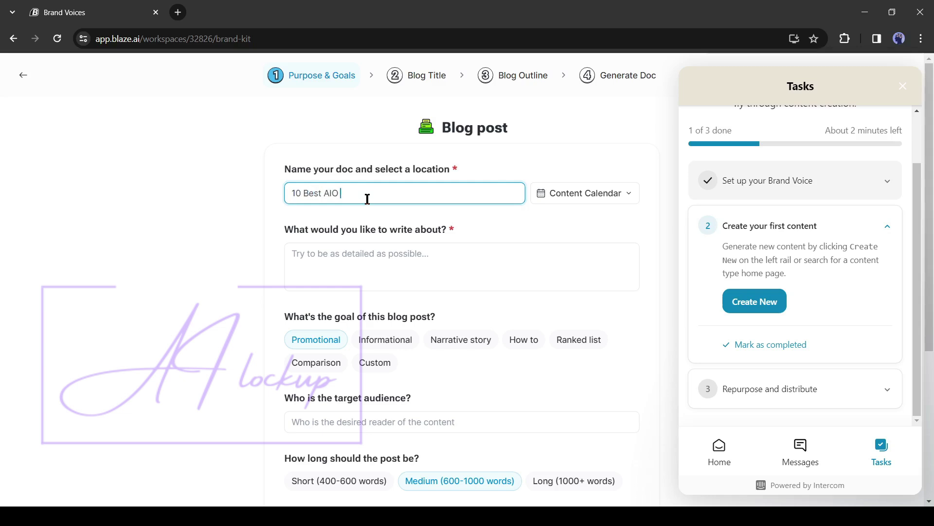
# - Name the doc '10 Best AI tools for content creators', target content creators, and choose Short length
pyautogui.write('10 Best AI tools for content creators')
pyautogui.click(378, 252)
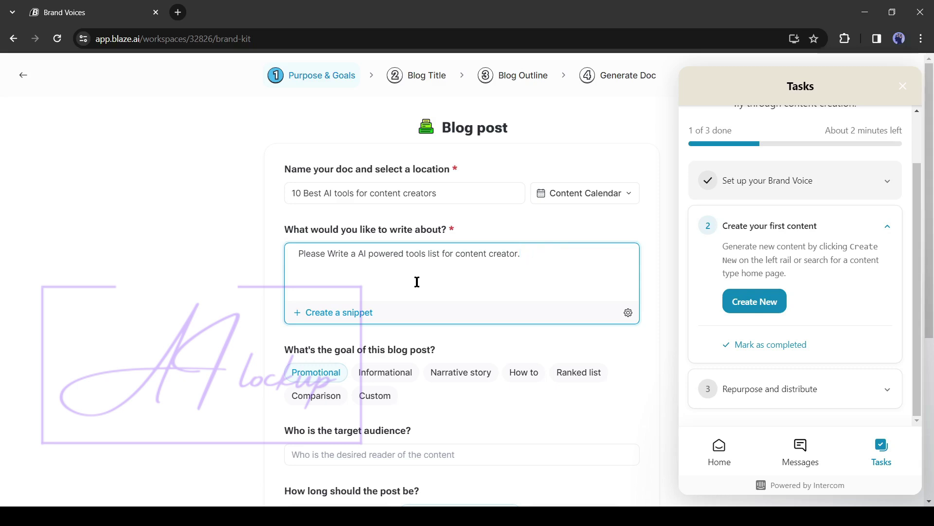
pyautogui.scroll(-5, 416, 302)
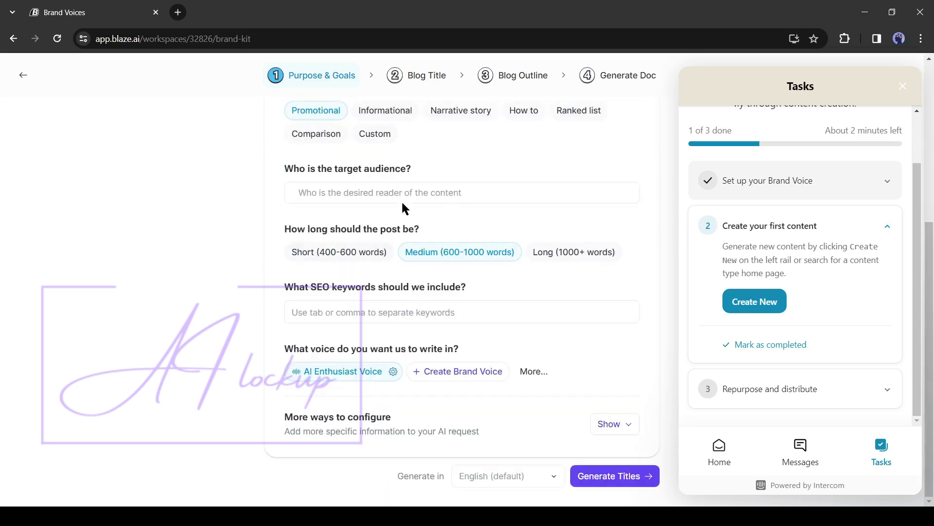
pyautogui.click(365, 192)
pyautogui.write('content creator')
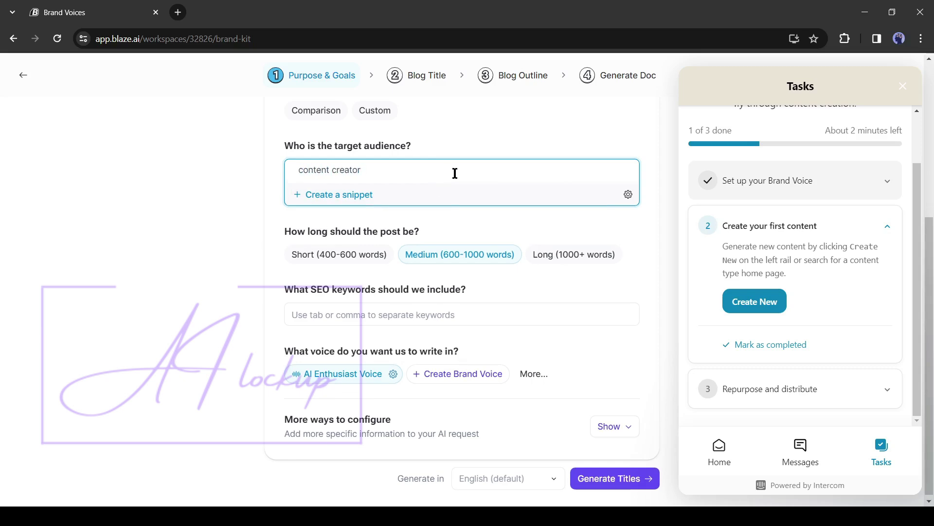
pyautogui.click(307, 258)
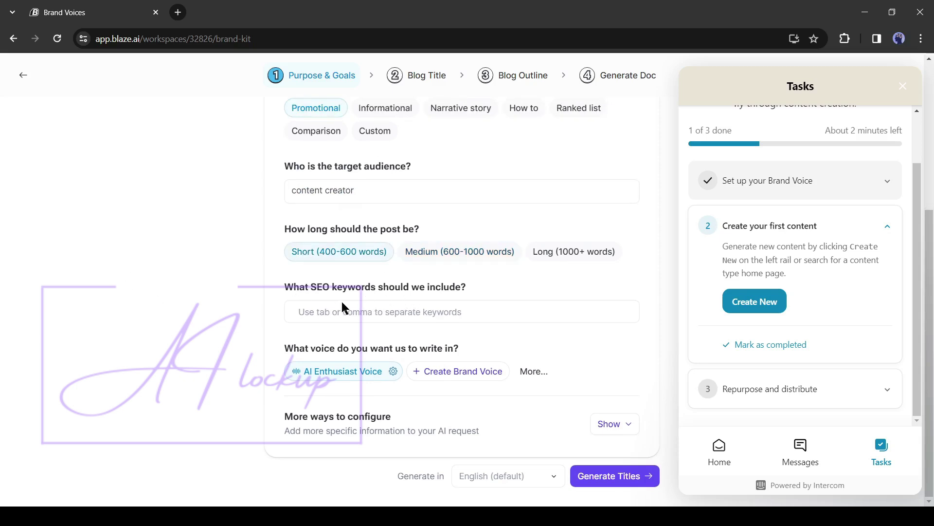
# - Add SEO keywords 'best ai tools' and 'ai tools for content creators' and reveal more configuration options
pyautogui.click(335, 314)
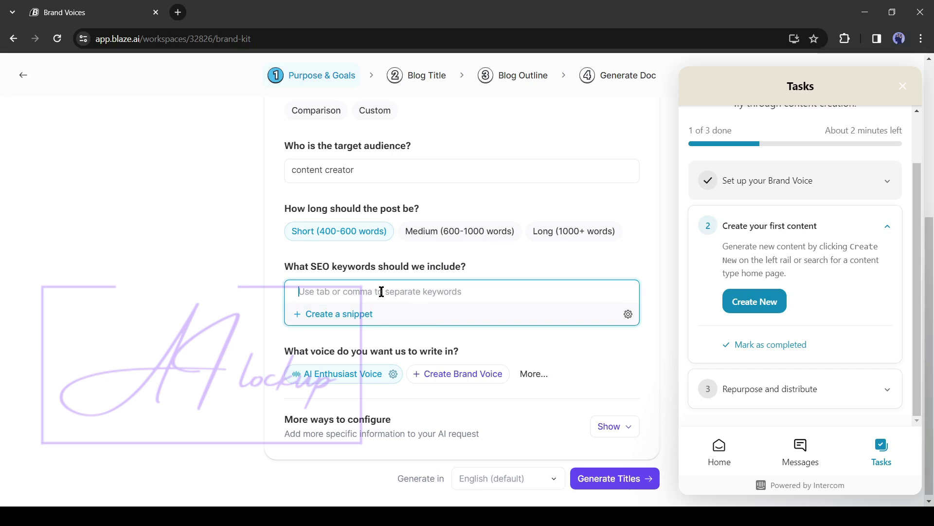
pyautogui.write('best ai tools')
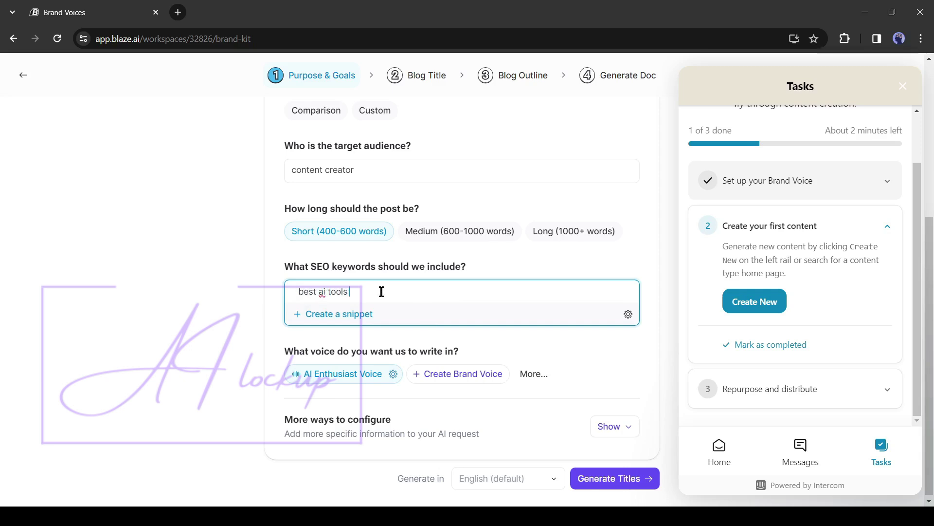
pyautogui.press('Return')
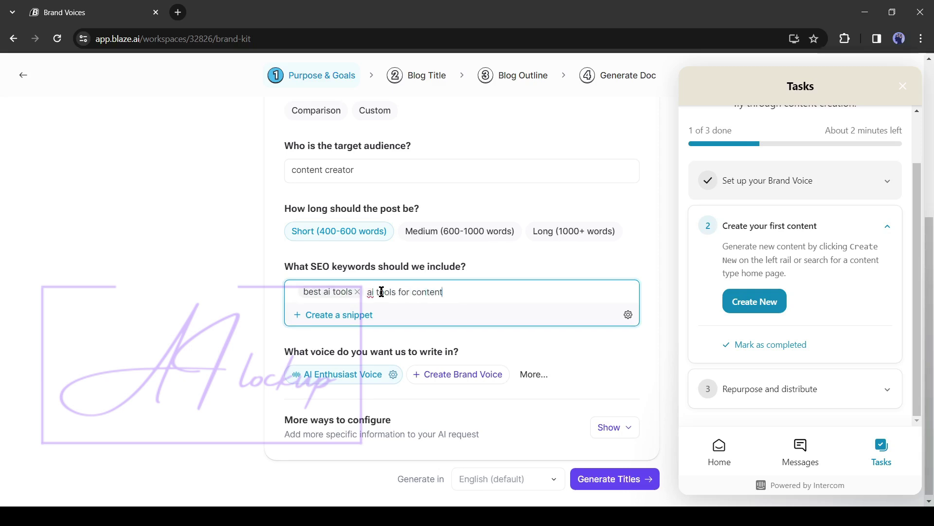
pyautogui.write('ai tools for content creators')
pyautogui.press('Return')
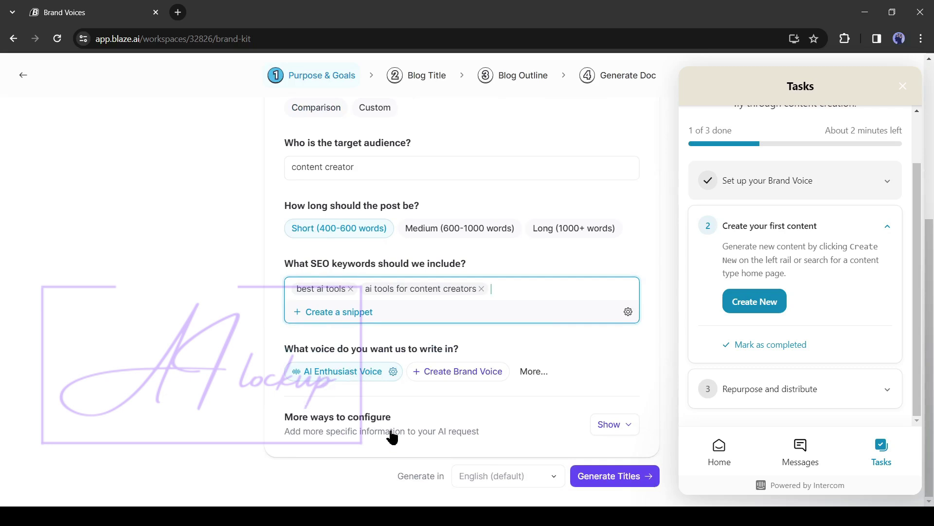
pyautogui.click(619, 427)
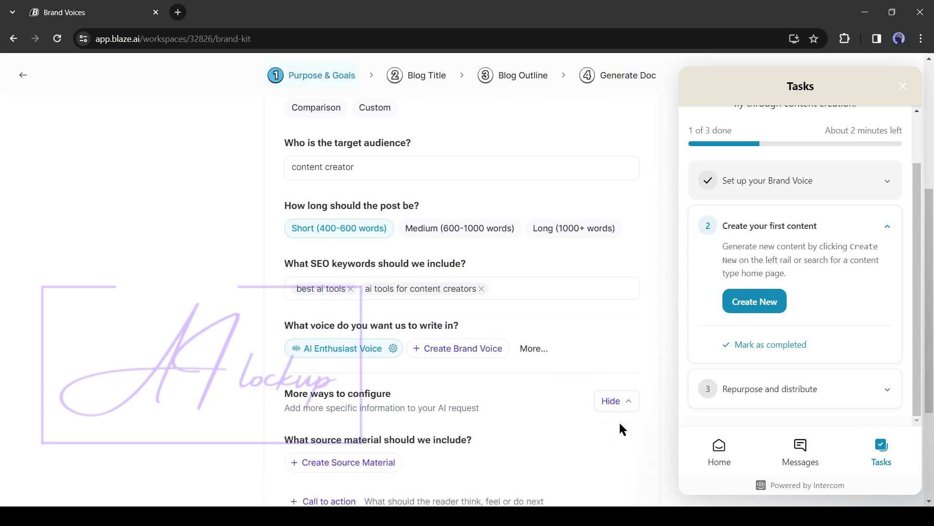
pyautogui.scroll(-4, 436, 408)
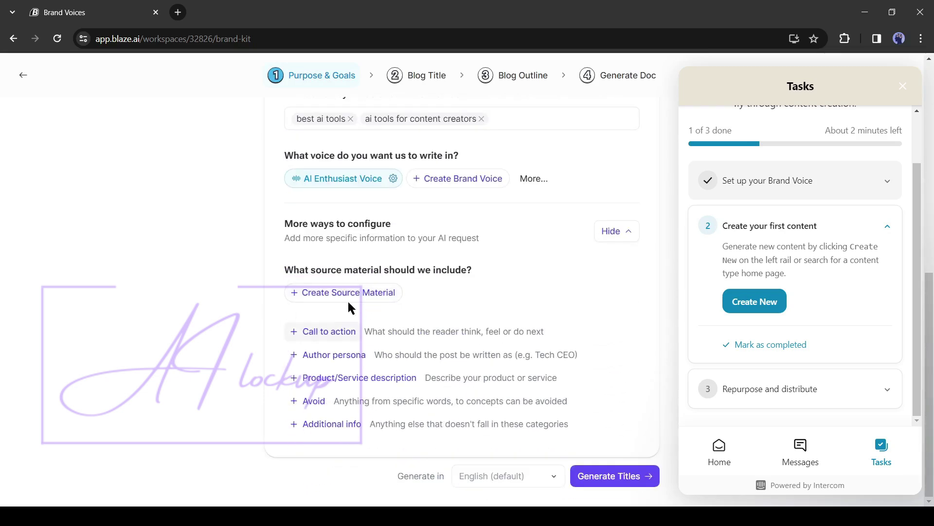
pyautogui.click(293, 297)
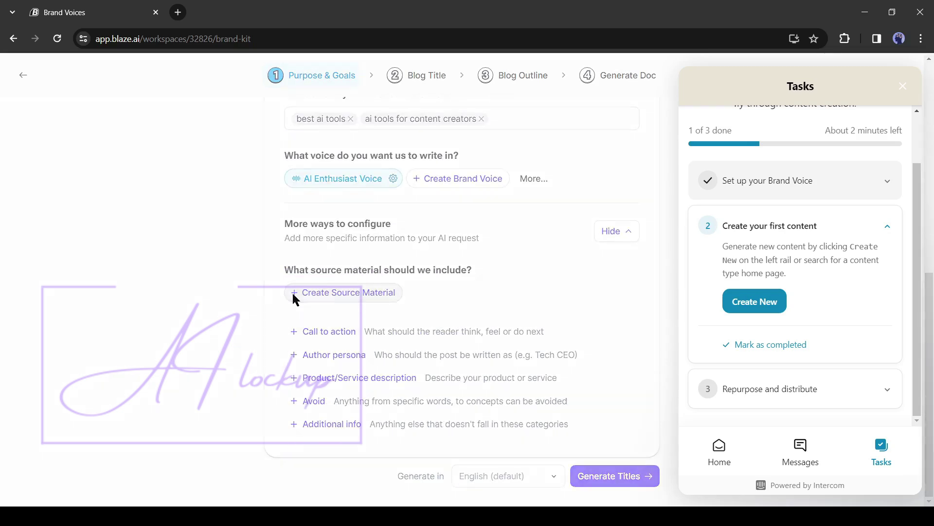
# - Create a 'Tools List' source material linking the content creation tools article's web address
pyautogui.click(419, 259)
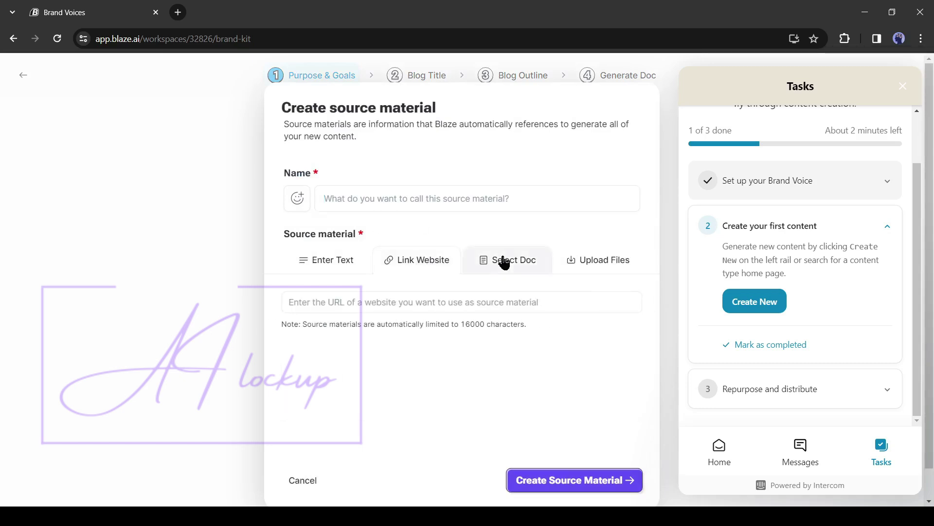
pyautogui.click(504, 260)
pyautogui.click(418, 260)
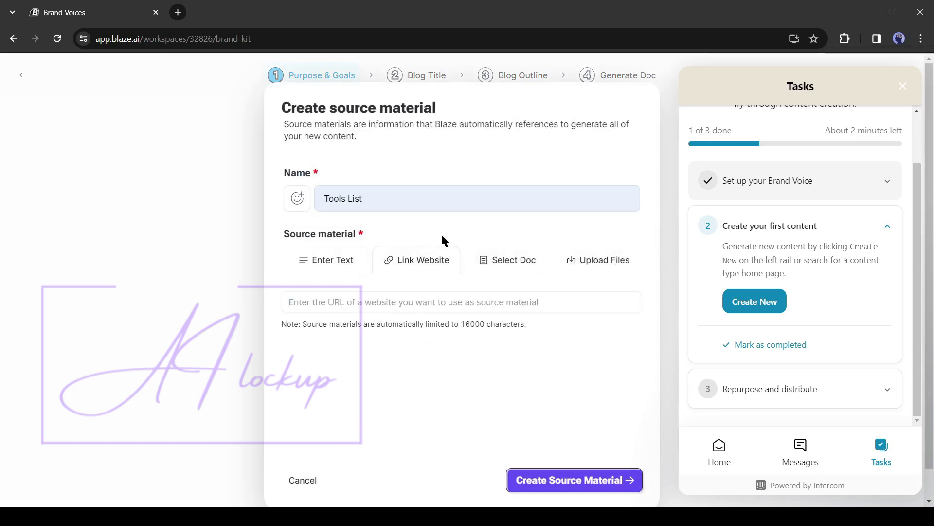
pyautogui.click(389, 205)
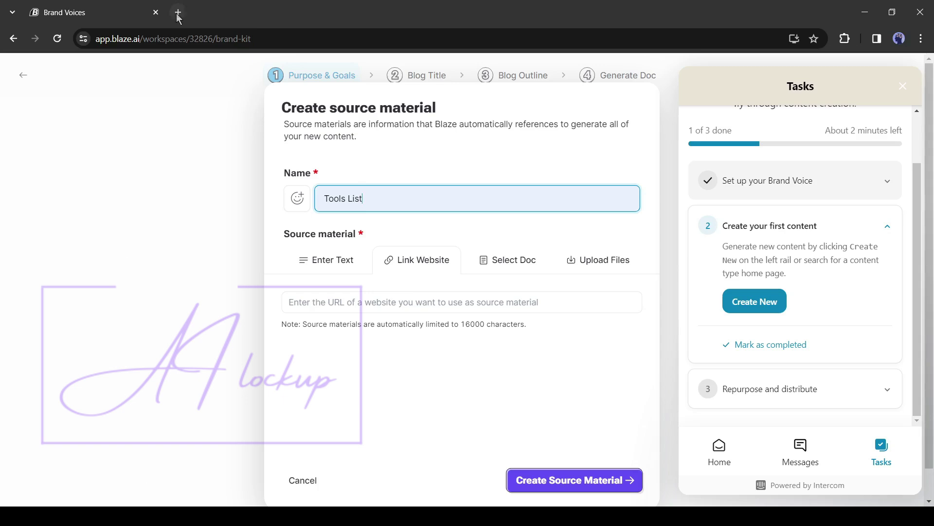
pyautogui.hotkey('ctrl', 'shift', 't')
pyautogui.click(211, 39)
pyautogui.click(165, 11)
pyautogui.middleClick(173, 6)
pyautogui.click(400, 305)
pyautogui.hotkey('ctrl', 'v')
pyautogui.click(578, 476)
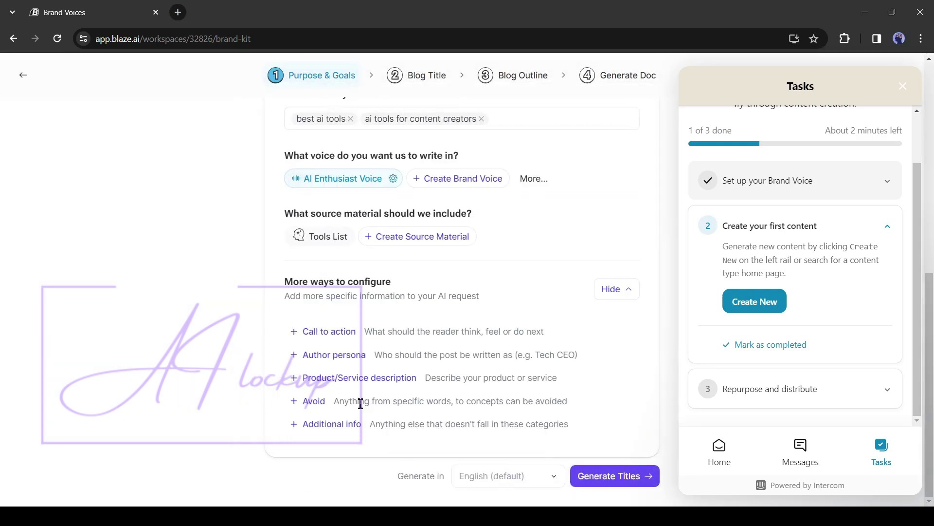
# - Set the call to action to 'Subscribe to our newsletter'
pyautogui.click(300, 342)
pyautogui.write('Subscribe to Our')
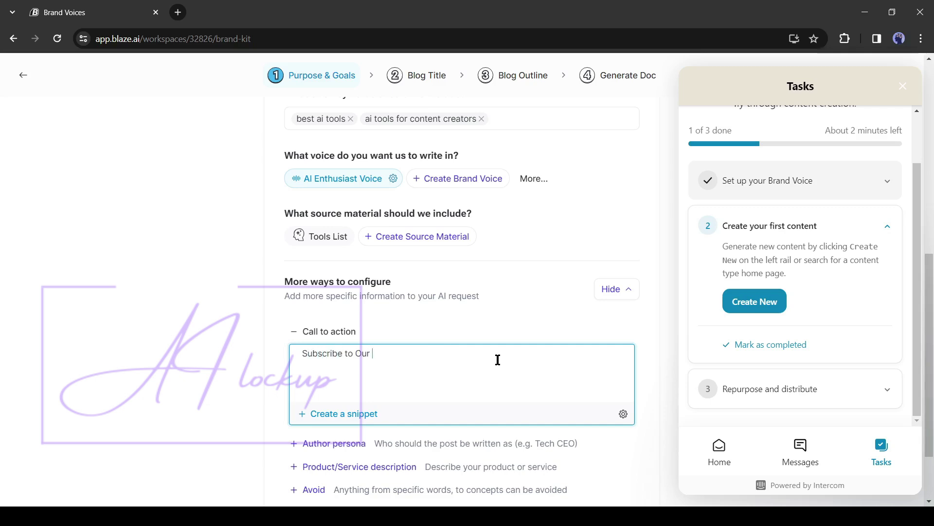
pyautogui.scroll(-1, 498, 359)
pyautogui.write('newsletter')
pyautogui.hotkey('ctrl', 'a')
pyautogui.press('BackSpace')
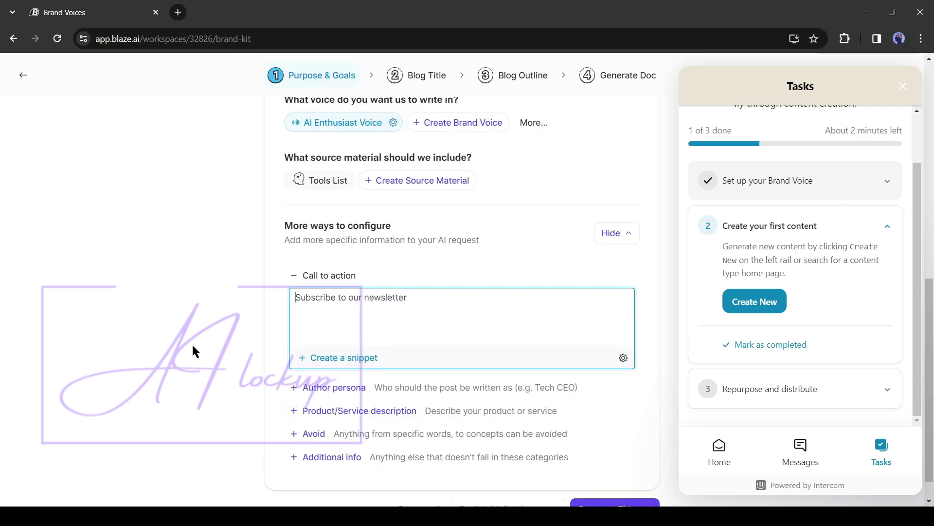
# - Open the author persona, product, avoid and additional info fields, then generate blog titles
pyautogui.scroll(-1, 313, 351)
pyautogui.click(313, 350)
pyautogui.scroll(-2, 302, 378)
pyautogui.click(302, 378)
pyautogui.scroll(-1, 288, 407)
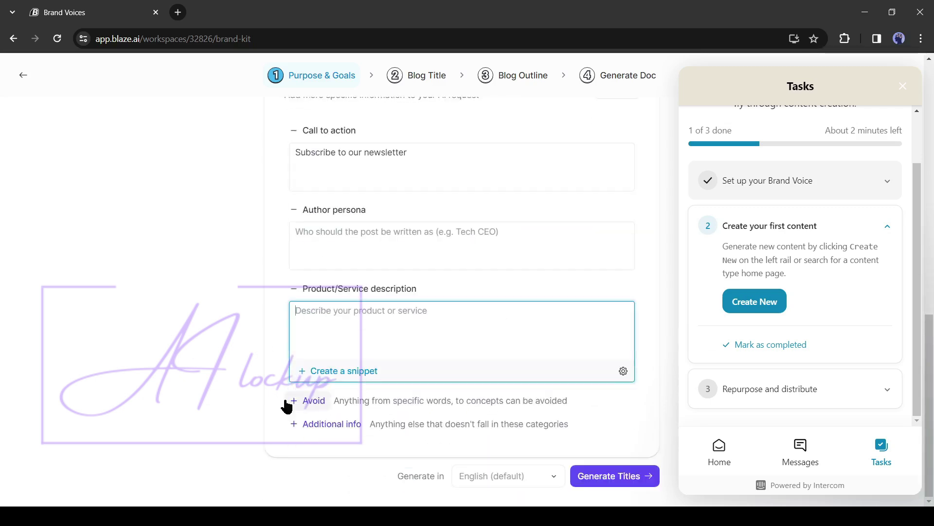
pyautogui.click(287, 407)
pyautogui.scroll(-1, 294, 423)
pyautogui.click(294, 424)
pyautogui.scroll(-2, 489, 340)
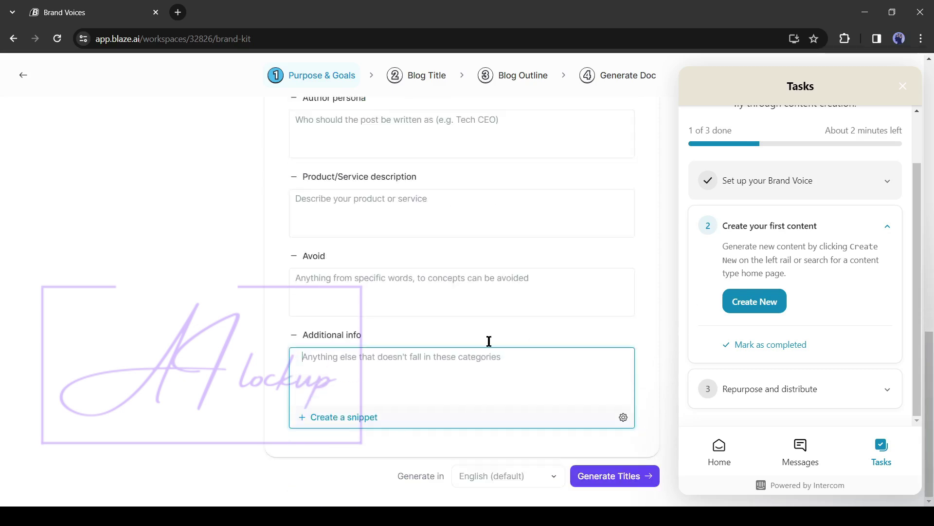
pyautogui.click(295, 484)
pyautogui.click(621, 475)
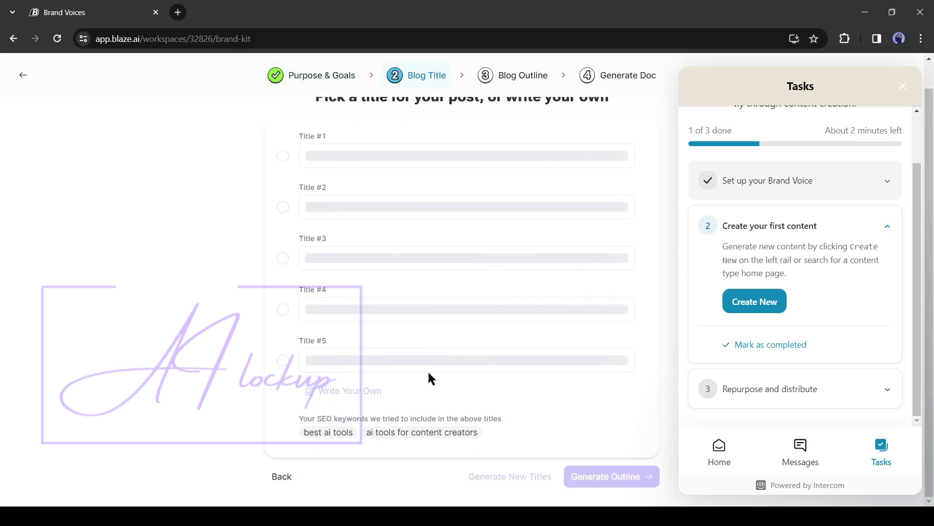
# - Keep Title #1 'Boost Your Content Creation with AI-powered Tools!' and generate its outline
pyautogui.scroll(2, 425, 402)
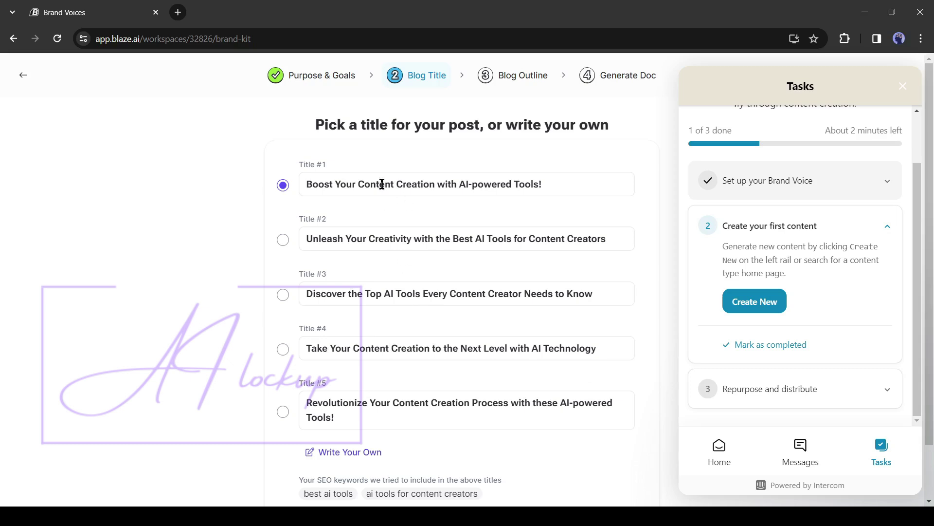
pyautogui.scroll(-2, 393, 350)
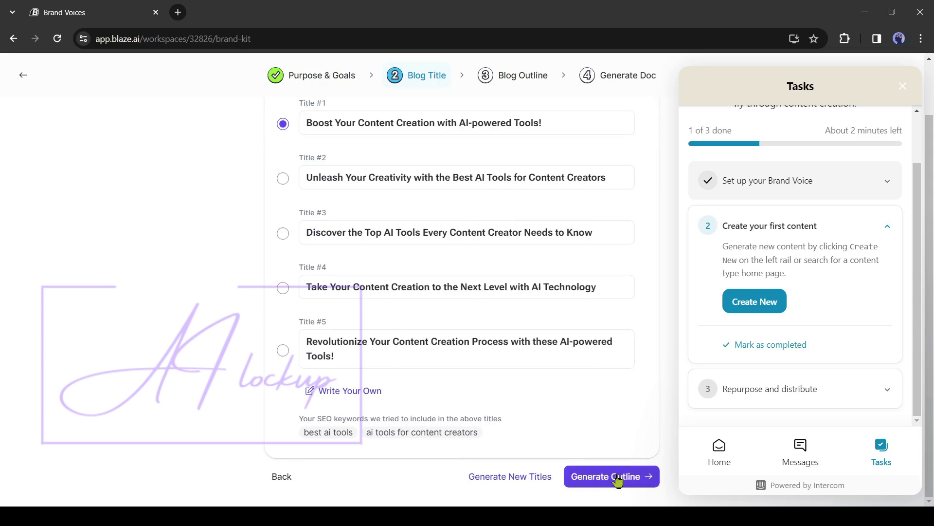
pyautogui.click(619, 477)
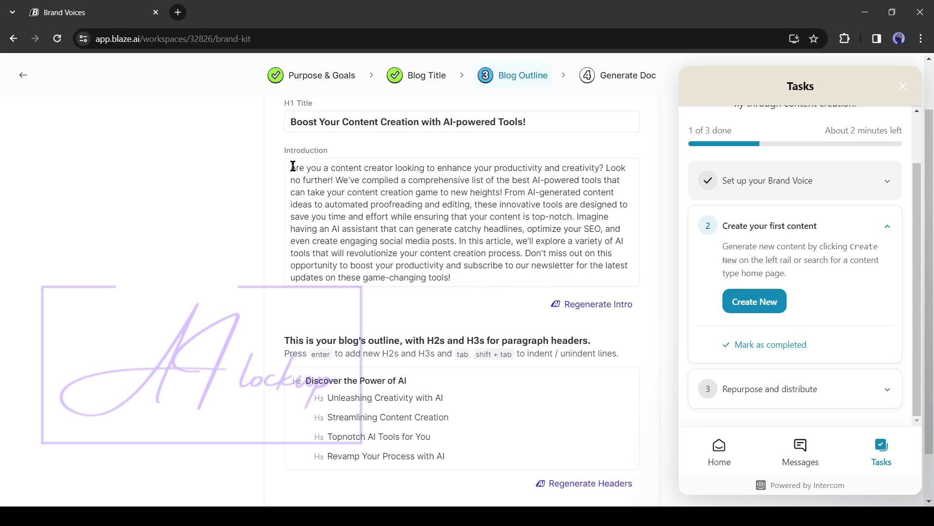
# - Read through the outline's introduction text
pyautogui.moveTo(293, 166); pyautogui.dragTo(599, 173)
pyautogui.click(346, 181)
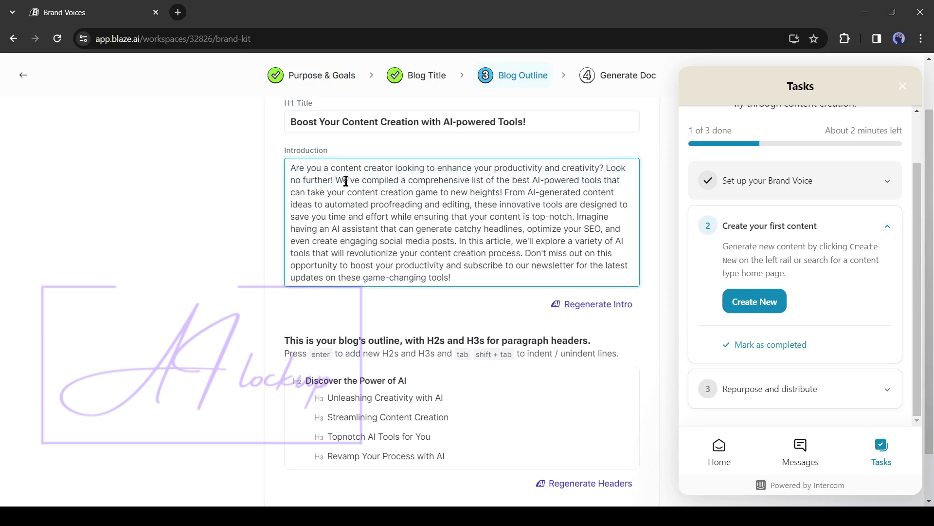
pyautogui.moveTo(346, 181); pyautogui.dragTo(453, 276)
pyautogui.scroll(-1, 417, 267)
pyautogui.click(388, 358)
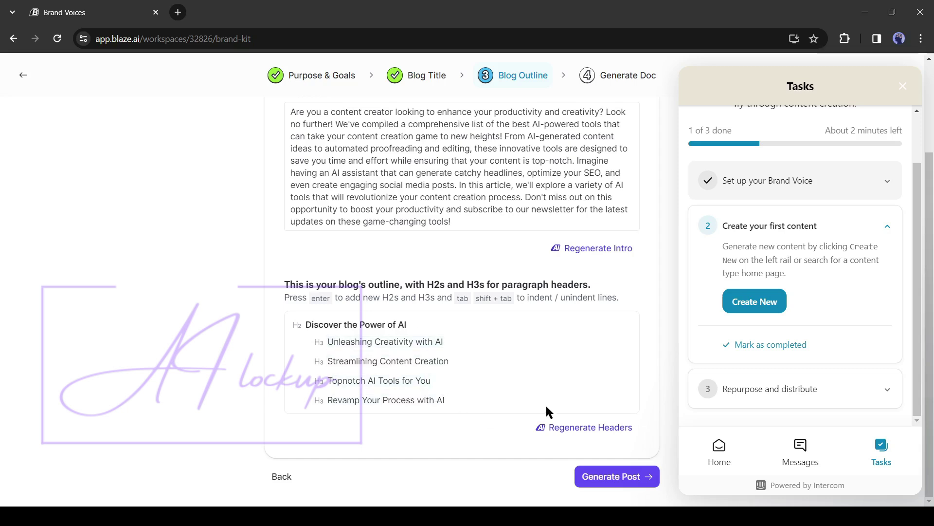
# - Regenerate the outline headings and generate the full blog post
pyautogui.click(565, 428)
pyautogui.scroll(-2, 381, 303)
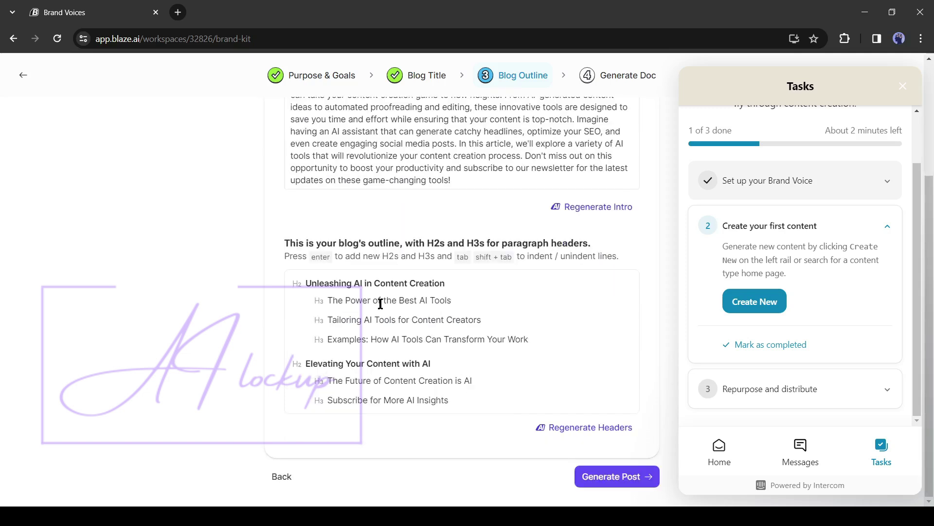
pyautogui.click(641, 477)
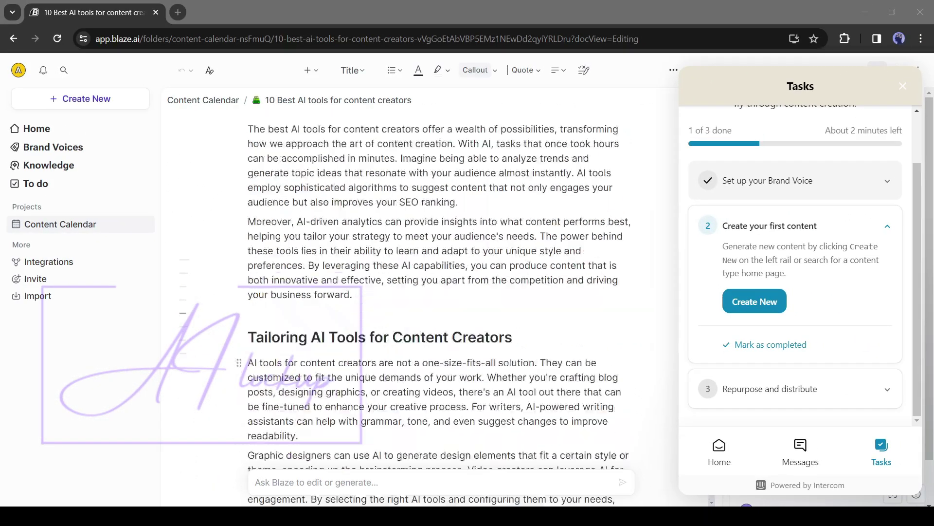
# - Read the blog post down to its newsletter section and bring up the Ask Blaze editing prompt
pyautogui.scroll(-10, 438, 292)
pyautogui.scroll(-3, 288, 259)
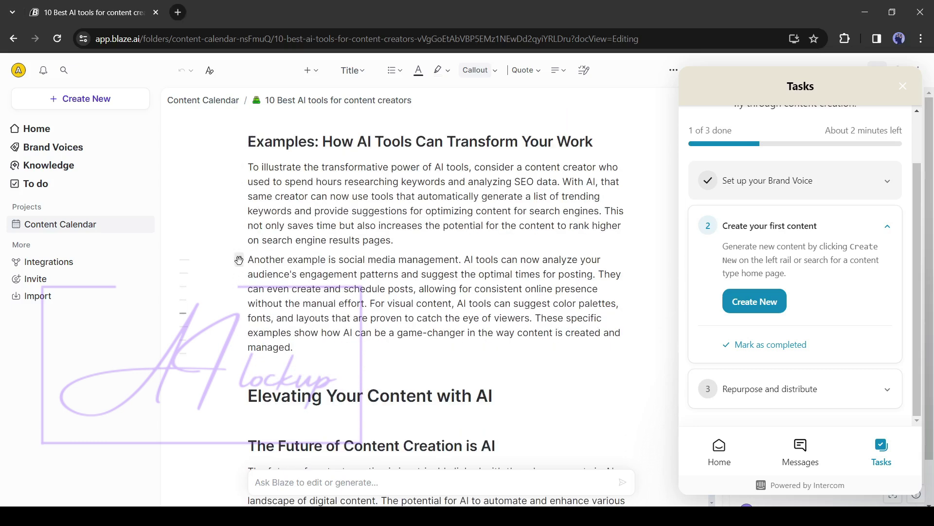
pyautogui.scroll(-9, 323, 346)
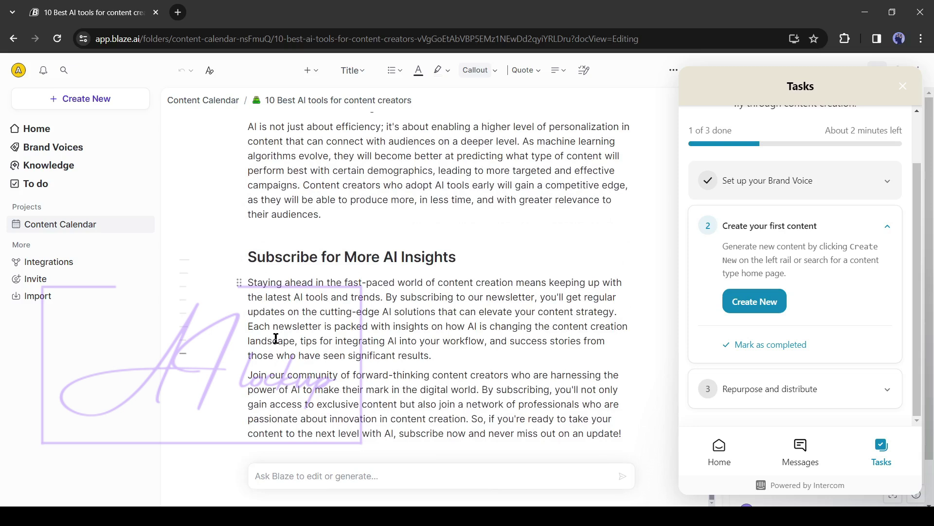
pyautogui.scroll(1, 311, 389)
pyautogui.click(303, 477)
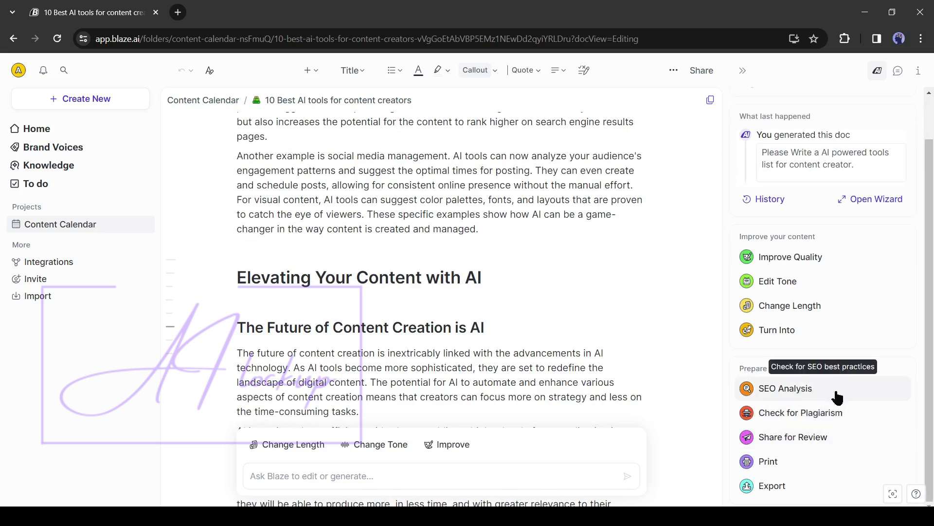
# - Run a plagiarism scan on the blog post and close the results
pyautogui.click(803, 412)
pyautogui.click(849, 140)
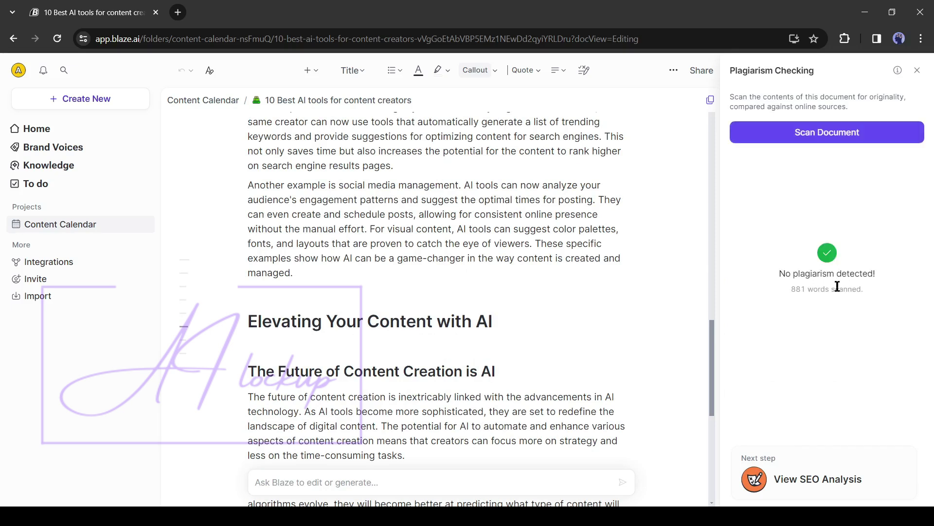
pyautogui.click(918, 71)
# - Run an SEO analysis and review the SEO and readability findings
pyautogui.click(801, 387)
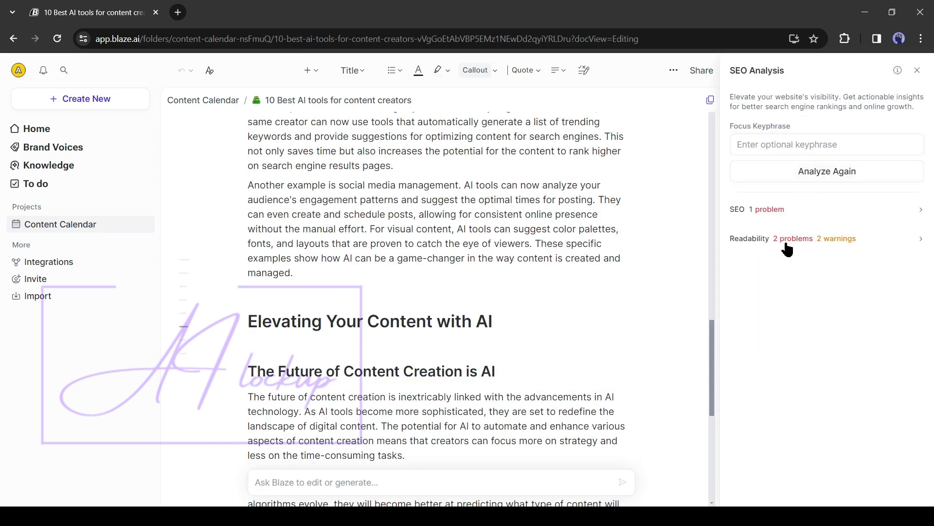
pyautogui.click(769, 210)
pyautogui.click(797, 297)
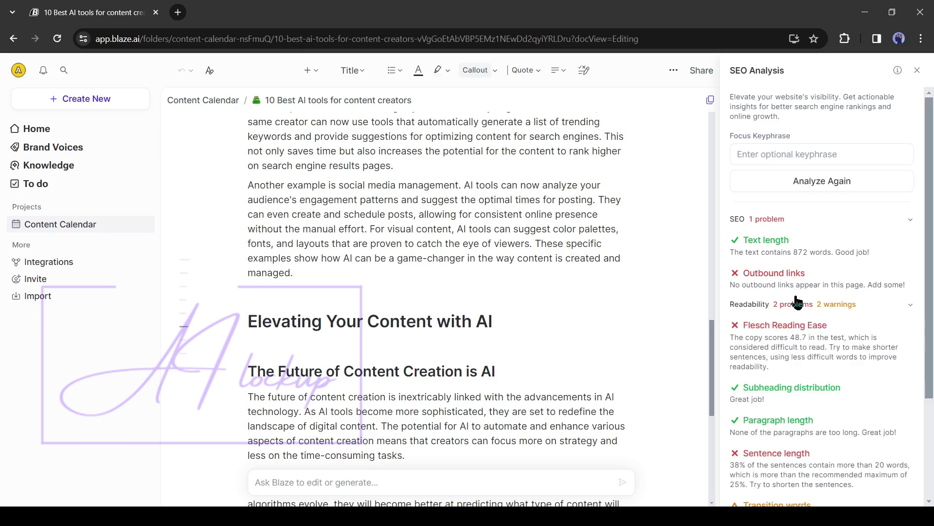
pyautogui.scroll(-4, 330, 380)
pyautogui.scroll(-3, 784, 297)
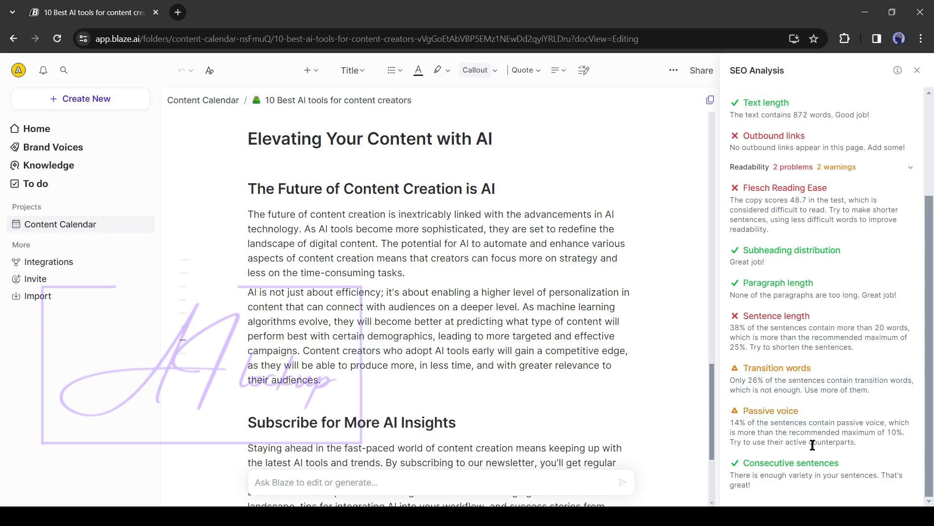
pyautogui.scroll(5, 812, 438)
pyautogui.scroll(-5, 842, 202)
pyautogui.click(917, 70)
pyautogui.scroll(-1, 561, 343)
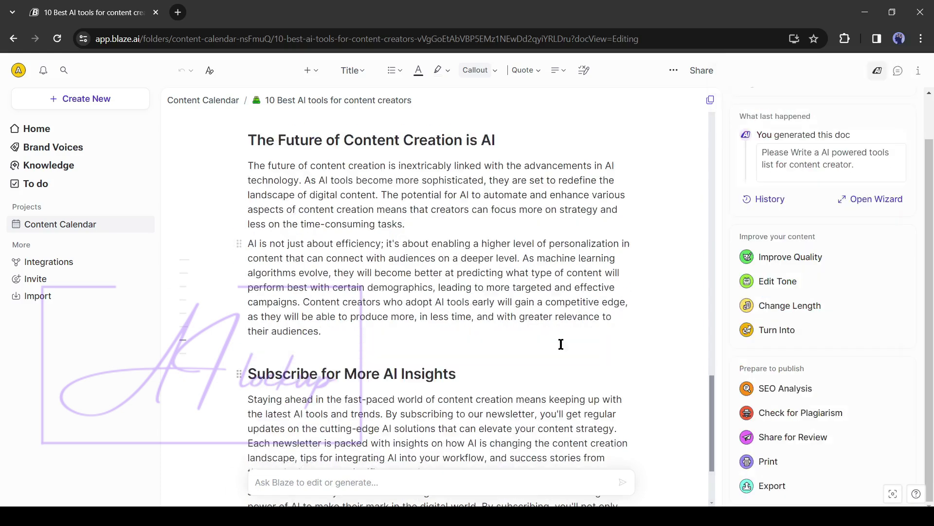
# - From Home, browse the Tools, Social Media, Video, Ads and Articles content categories
pyautogui.click(51, 131)
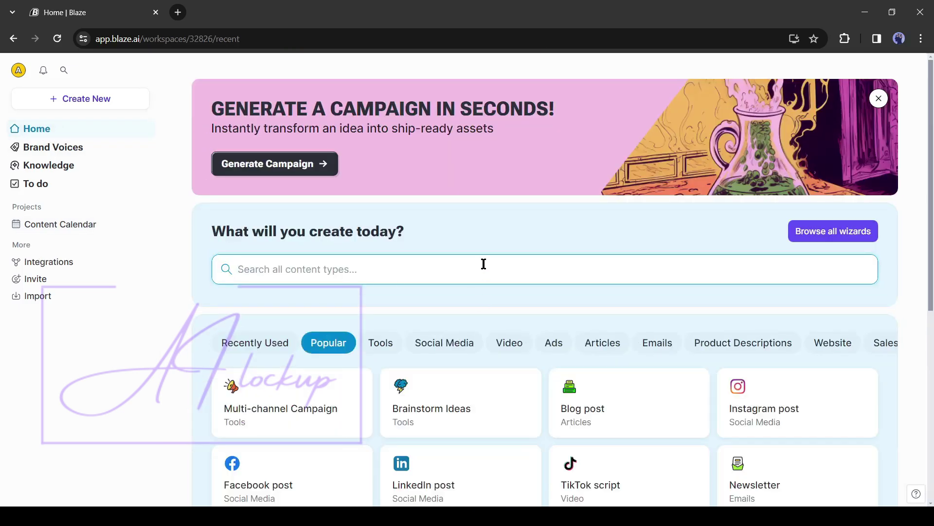
pyautogui.scroll(-6, 484, 264)
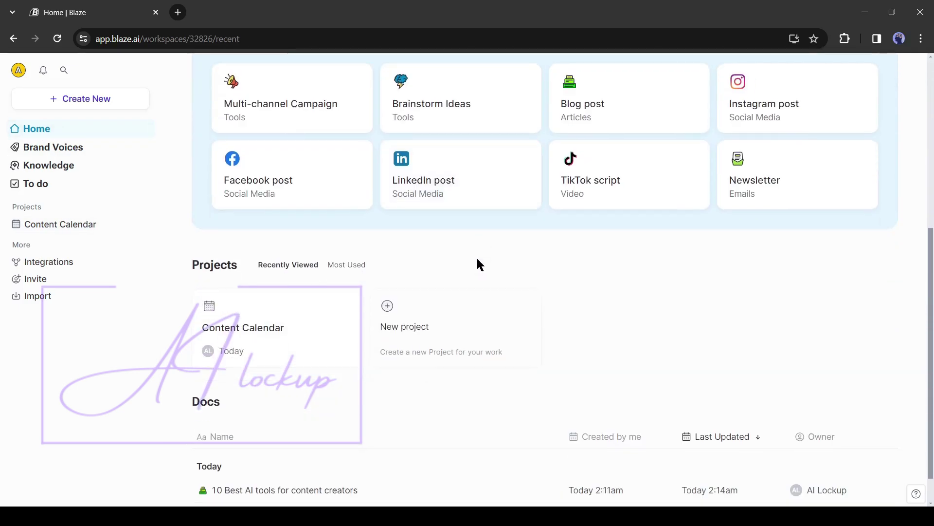
pyautogui.scroll(8, 477, 265)
pyautogui.click(379, 341)
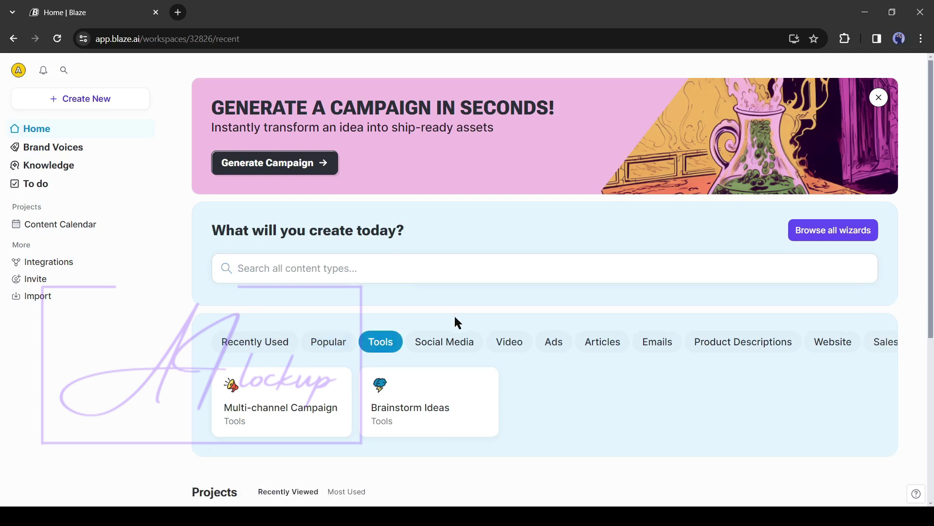
pyautogui.scroll(-2, 455, 318)
pyautogui.click(444, 221)
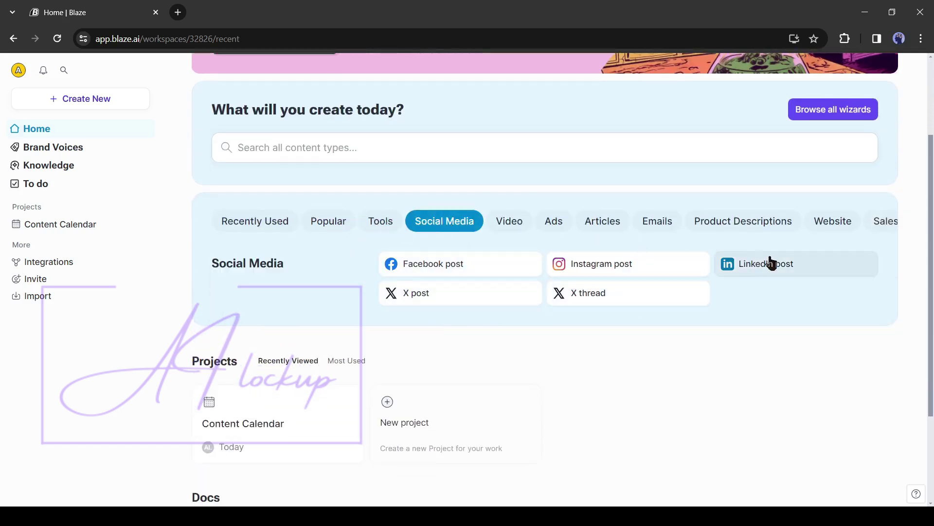
pyautogui.click(511, 225)
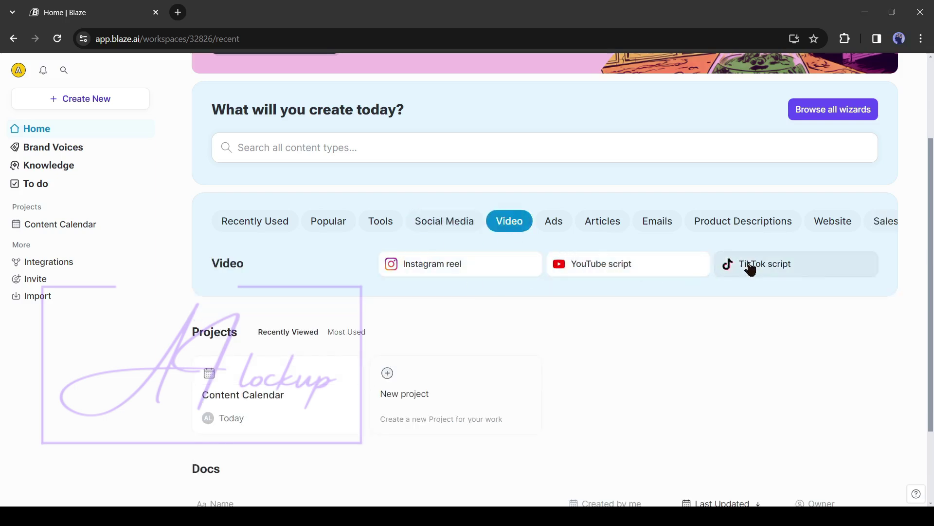
pyautogui.click(561, 225)
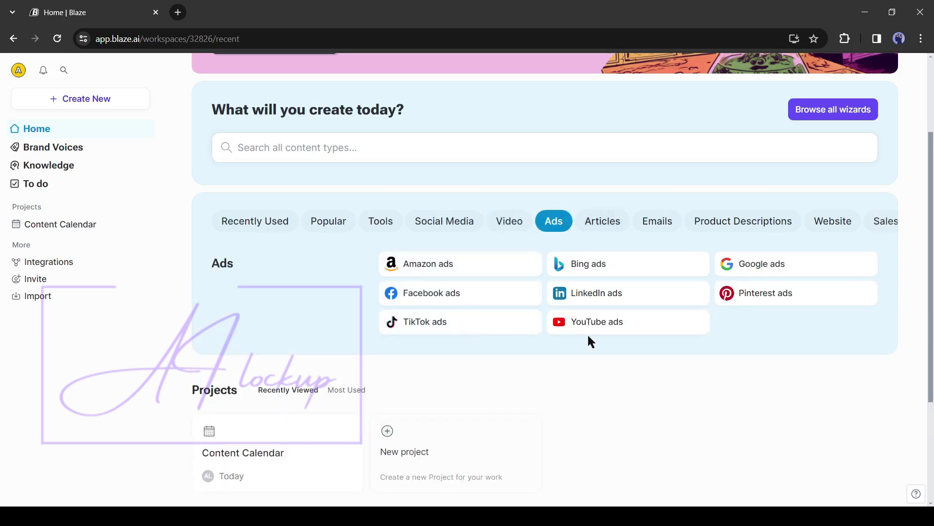
pyautogui.click(608, 226)
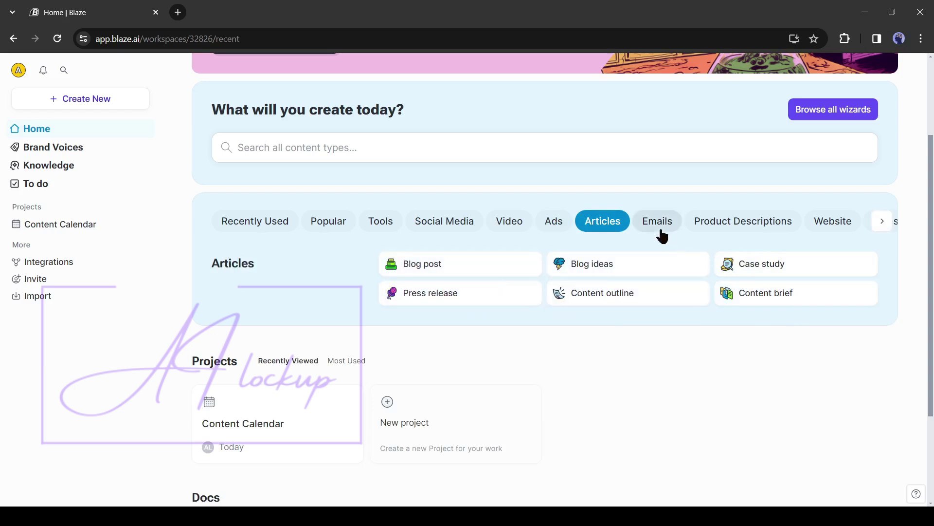
# - Browse Email through Customer Service categories, then start an Instagram post from Social Media
pyautogui.click(650, 236)
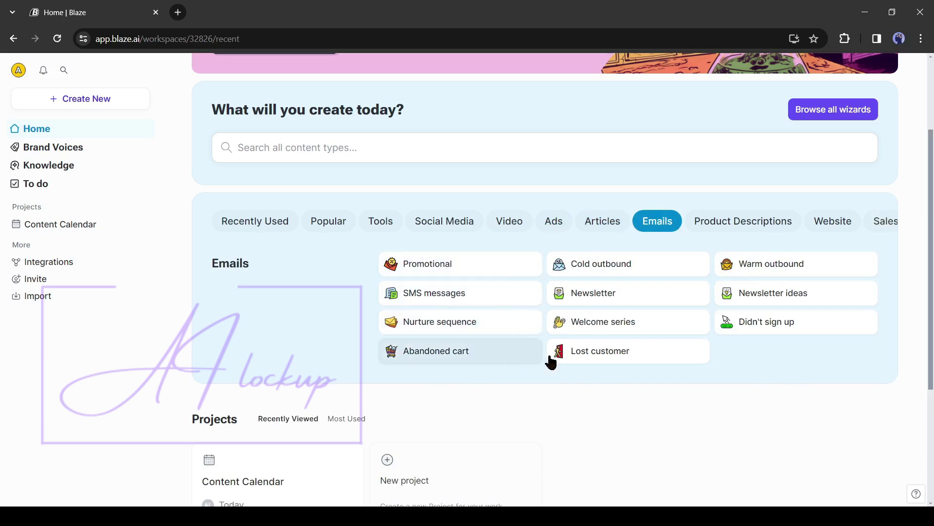
pyautogui.click(758, 227)
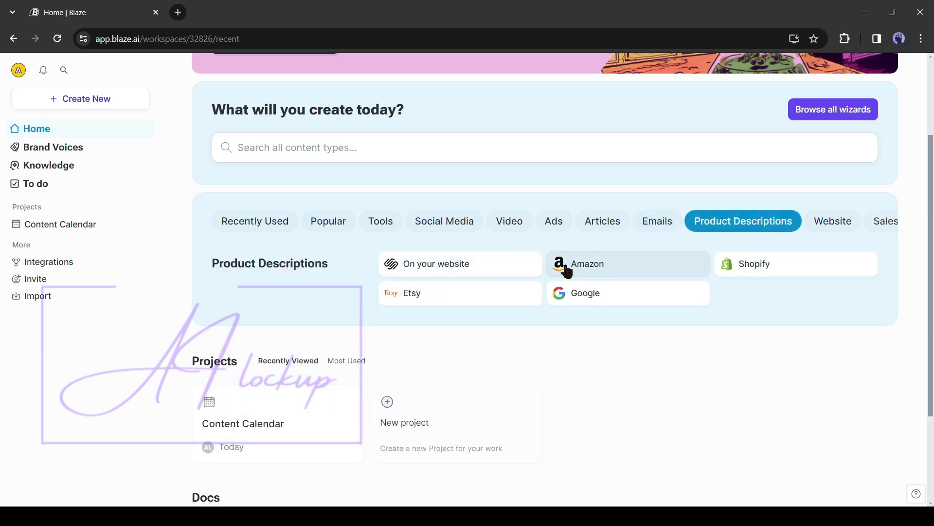
pyautogui.click(828, 227)
pyautogui.click(887, 227)
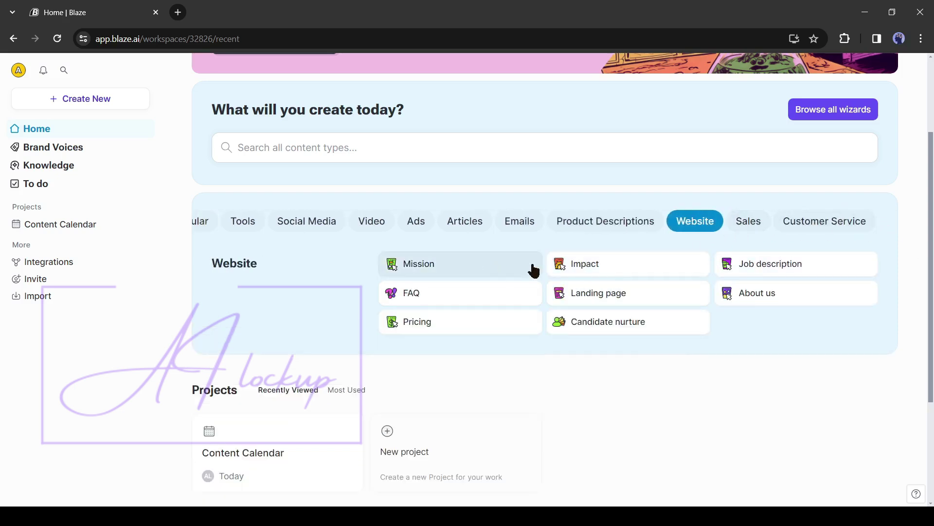
pyautogui.click(759, 231)
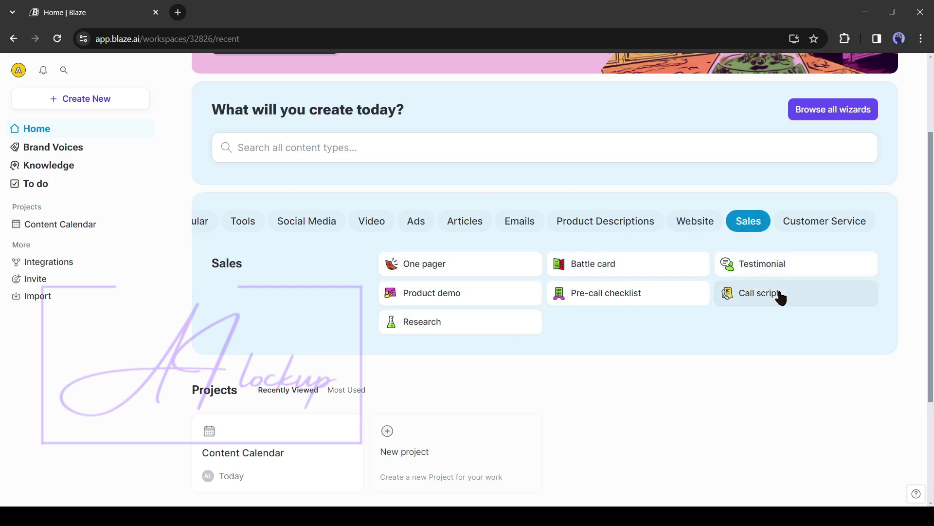
pyautogui.click(830, 228)
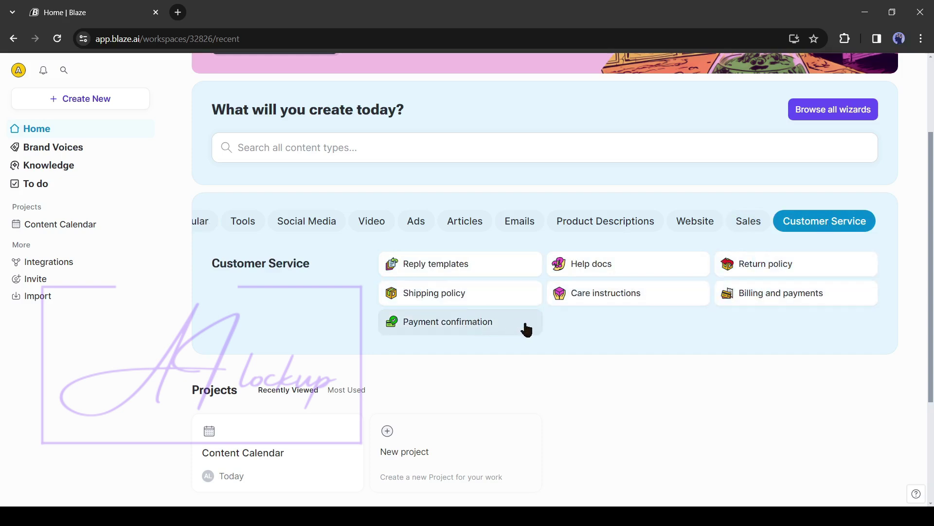
pyautogui.click(307, 229)
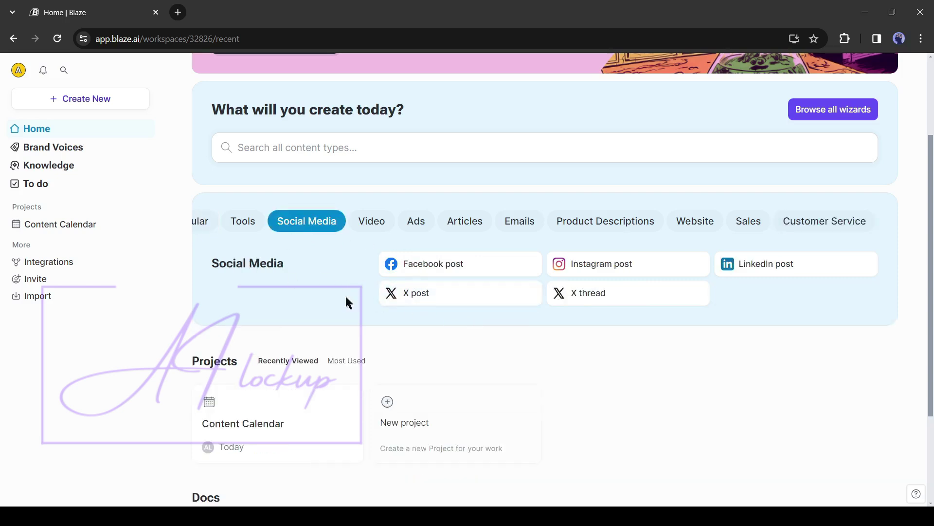
pyautogui.click(580, 271)
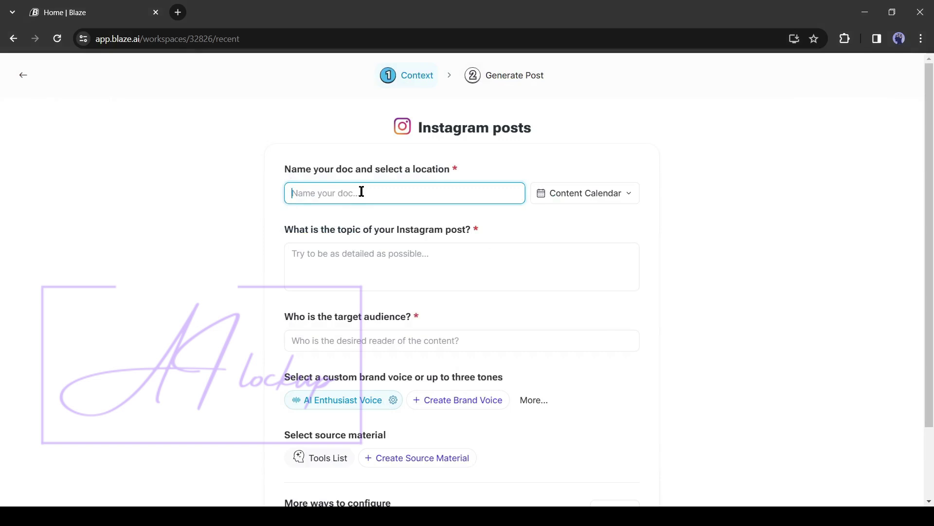
# - Name it 'New Instagram Post', with the AI in Instagram Marketing topic and marketer, content creator, Influencer audience
pyautogui.write('New Instagram Post')
pyautogui.click(385, 255)
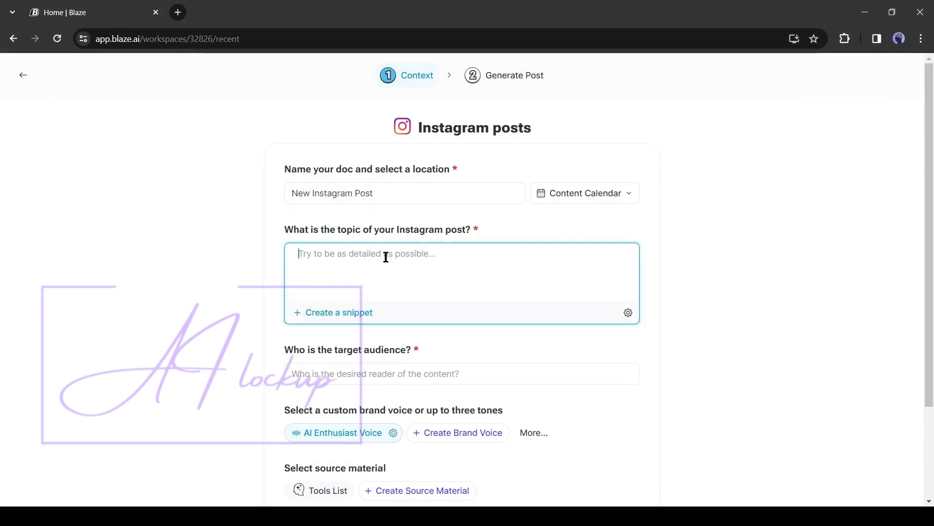
pyautogui.write('Potential of AI in Instagram Marketing')
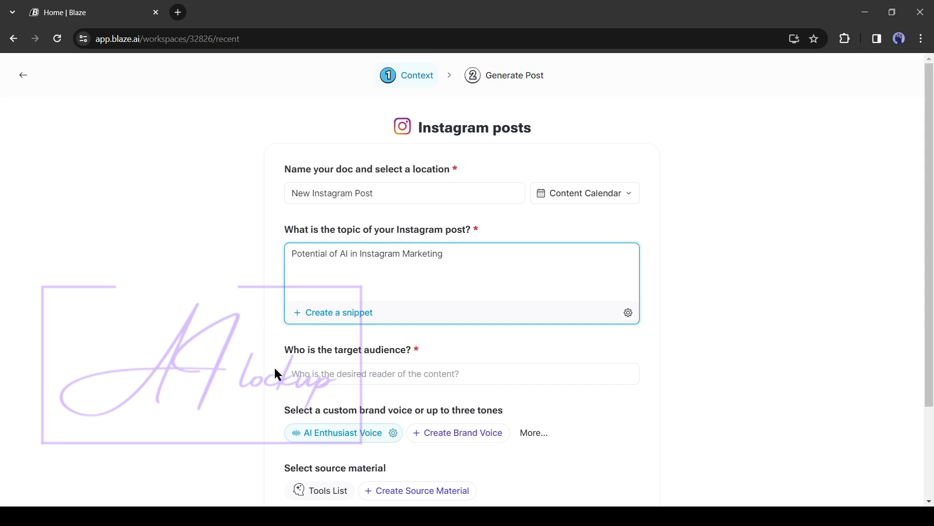
pyautogui.click(339, 373)
pyautogui.write('Marketer, content creator')
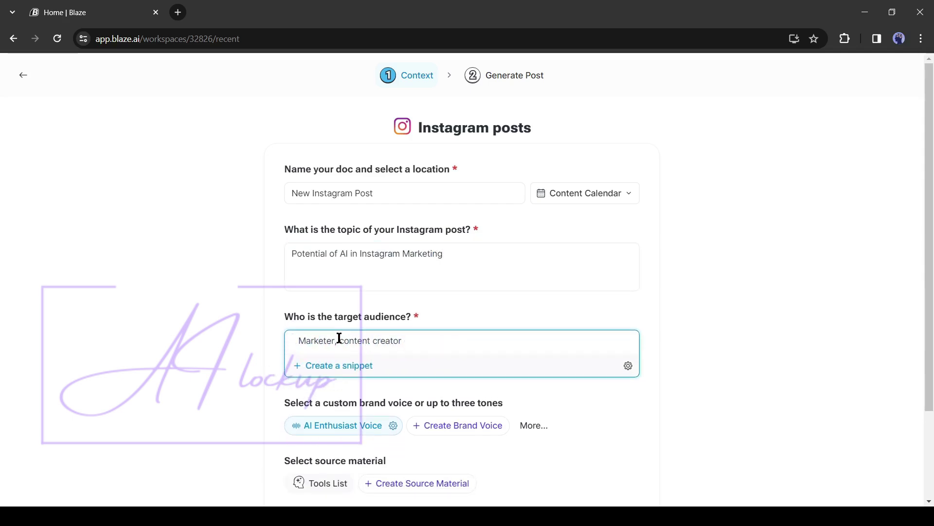
pyautogui.write(', Influencer')
pyautogui.click(186, 407)
pyautogui.scroll(-1, 223, 398)
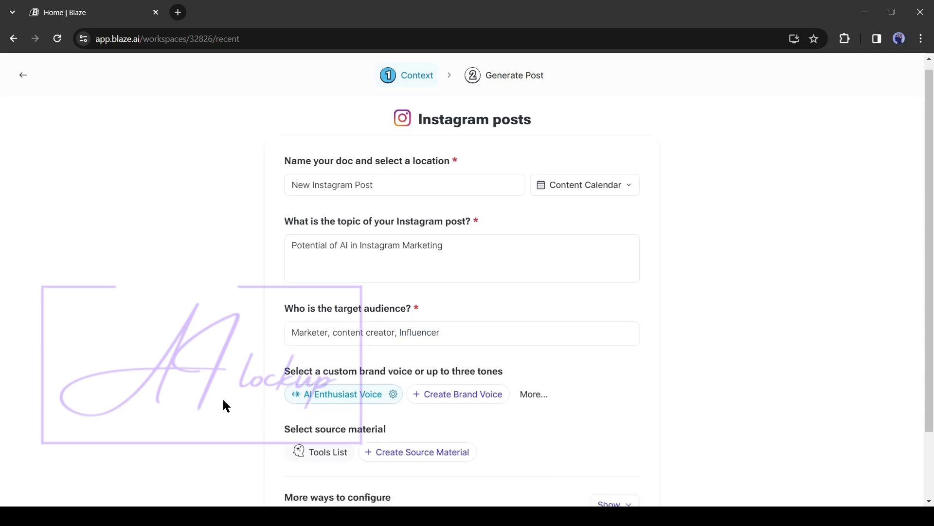
pyautogui.scroll(-1, 248, 404)
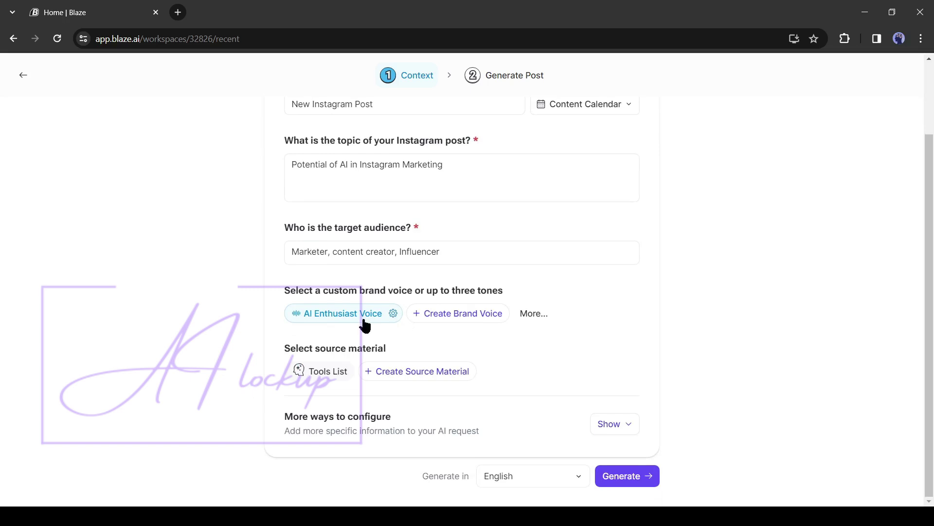
# - Choose the Informative tone and reveal the extra configuration options
pyautogui.click(535, 315)
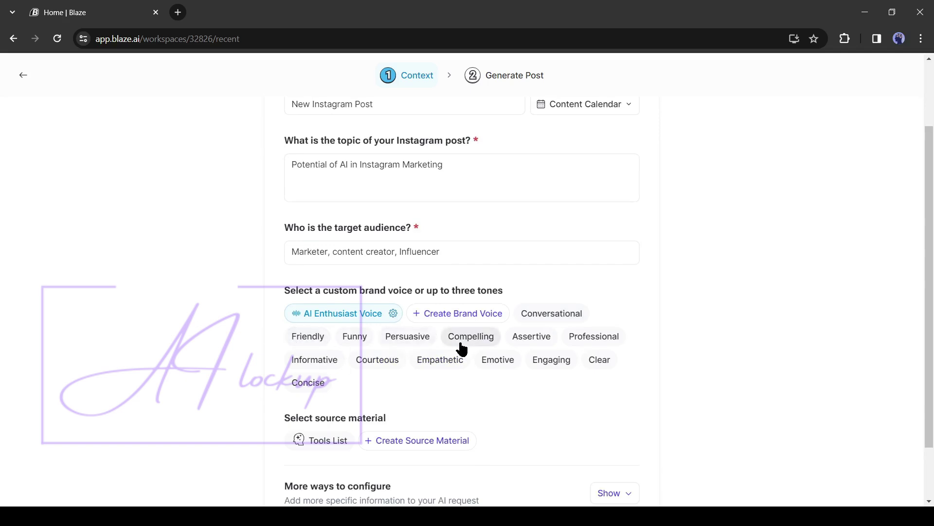
pyautogui.click(314, 361)
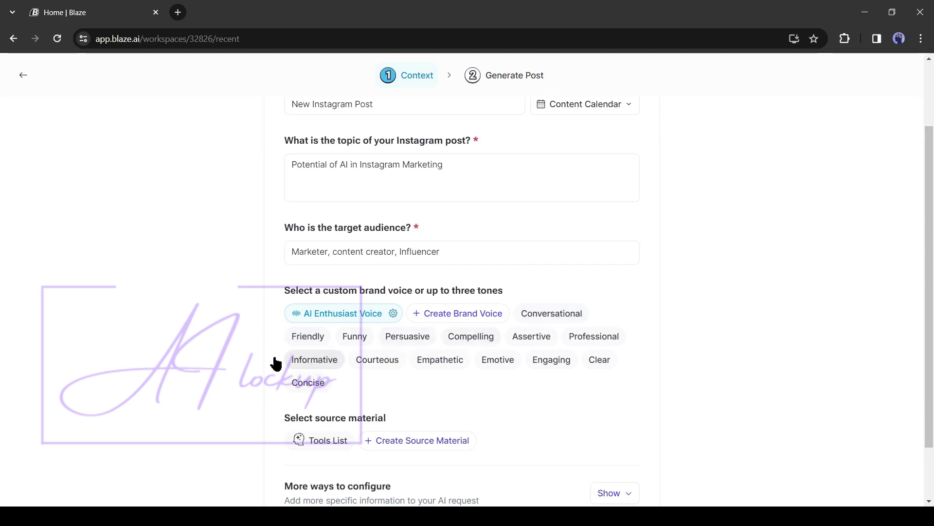
pyautogui.scroll(-1, 253, 344)
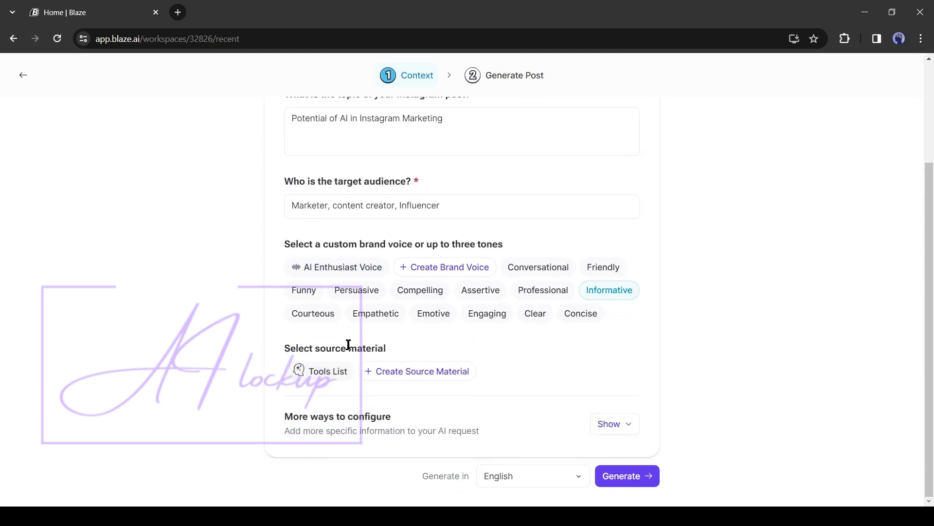
pyautogui.click(609, 428)
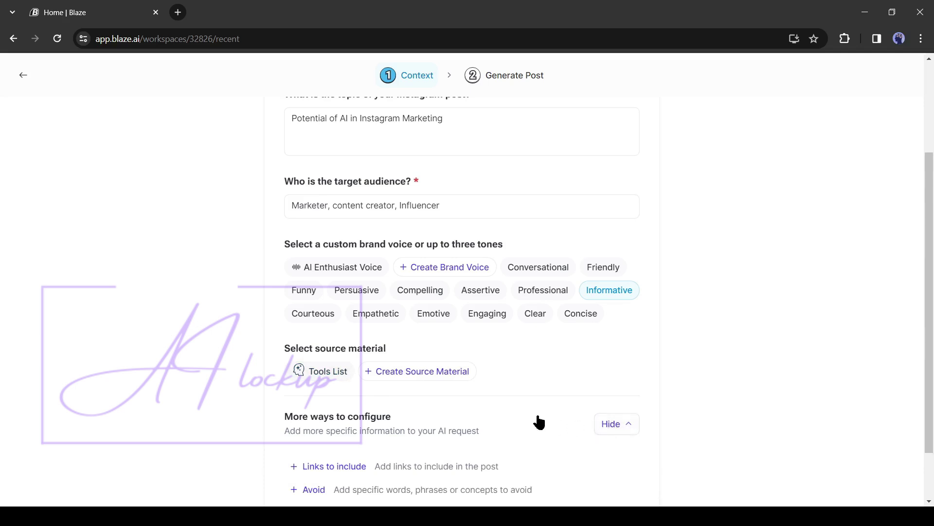
pyautogui.scroll(-1, 535, 420)
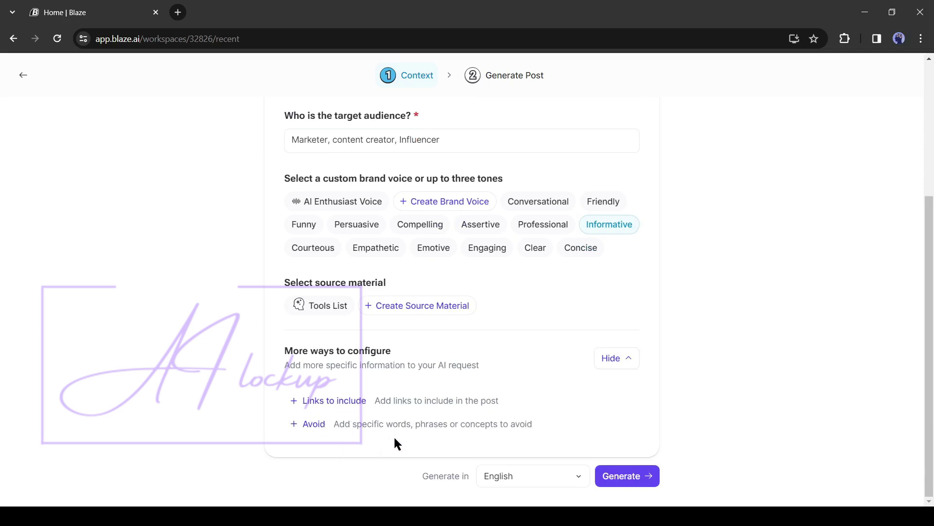
# - Generate the Instagram post and review its ten captions and seven hashtags
pyautogui.click(625, 481)
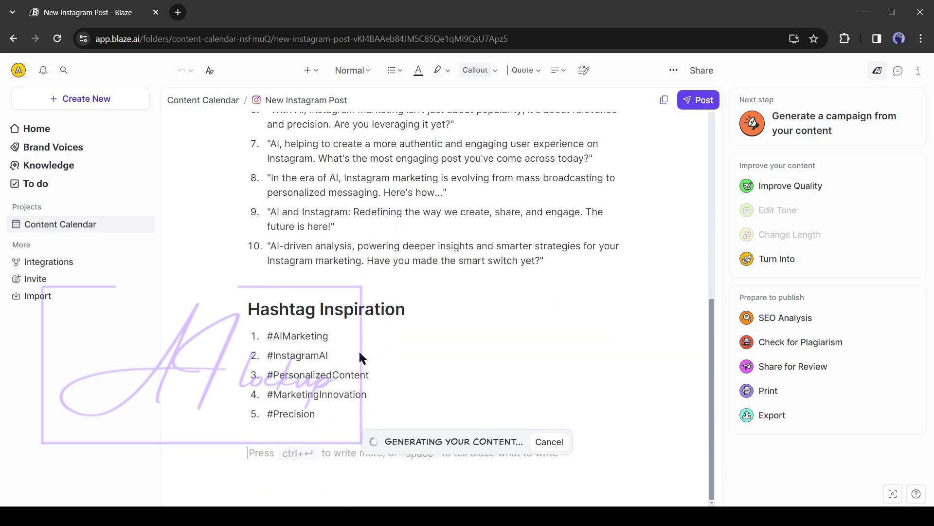
pyautogui.scroll(-5, 304, 374)
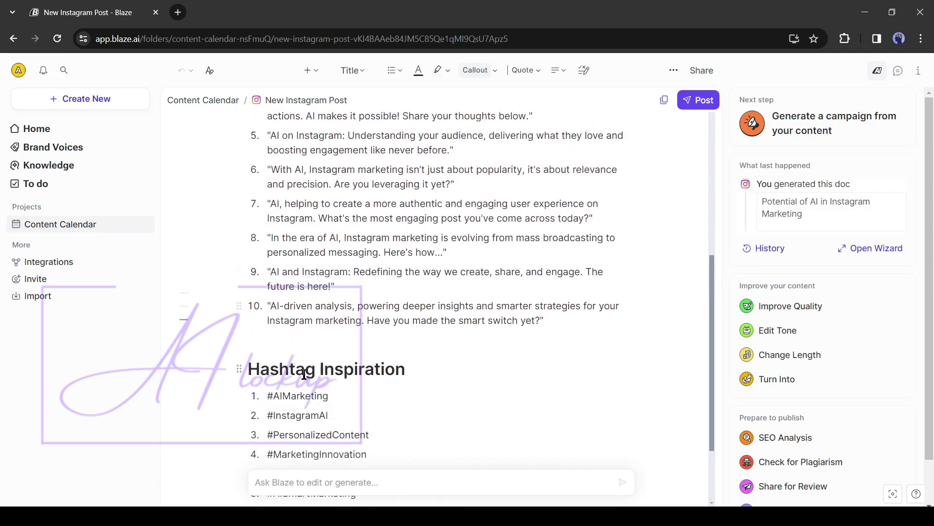
pyautogui.scroll(-2, 304, 374)
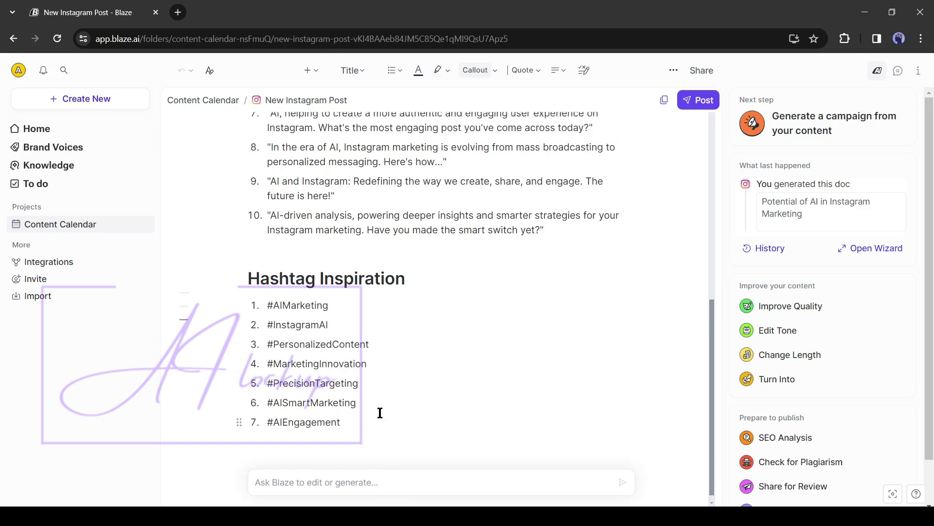
pyautogui.scroll(8, 313, 396)
pyautogui.scroll(-8, 313, 396)
# - Start a new YouTube script from the Video content types on Home
pyautogui.click(49, 139)
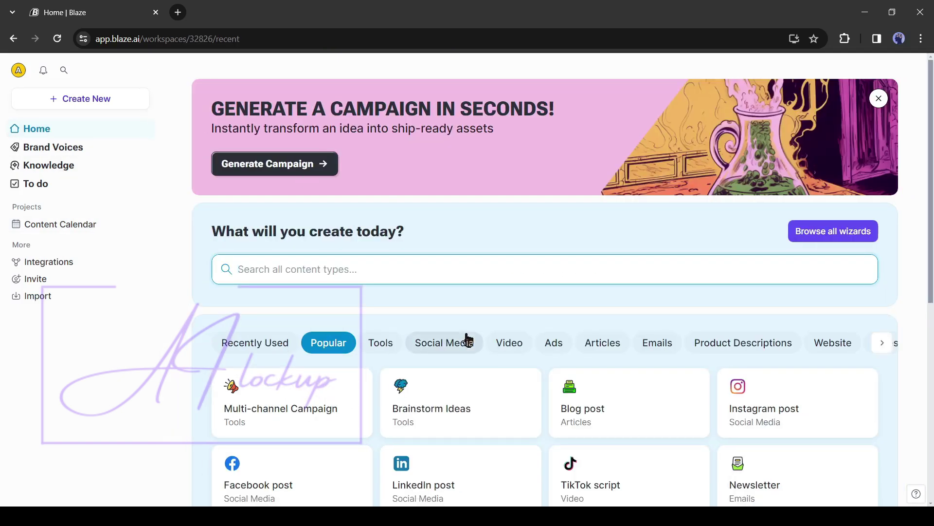
pyautogui.scroll(-3, 465, 338)
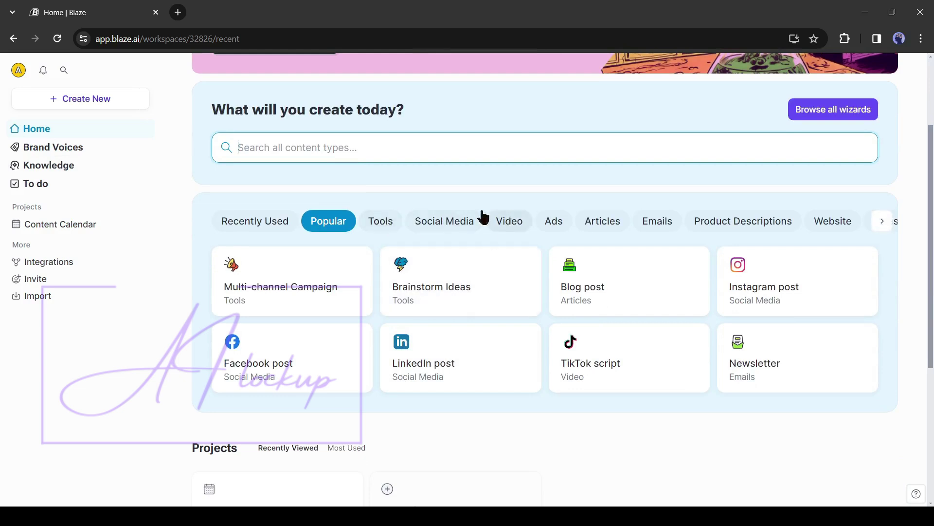
pyautogui.click(510, 223)
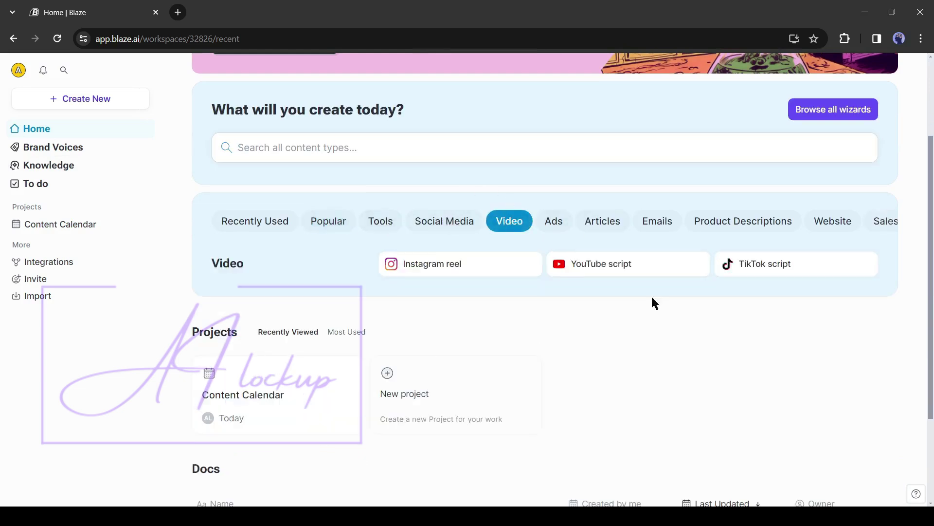
pyautogui.click(587, 269)
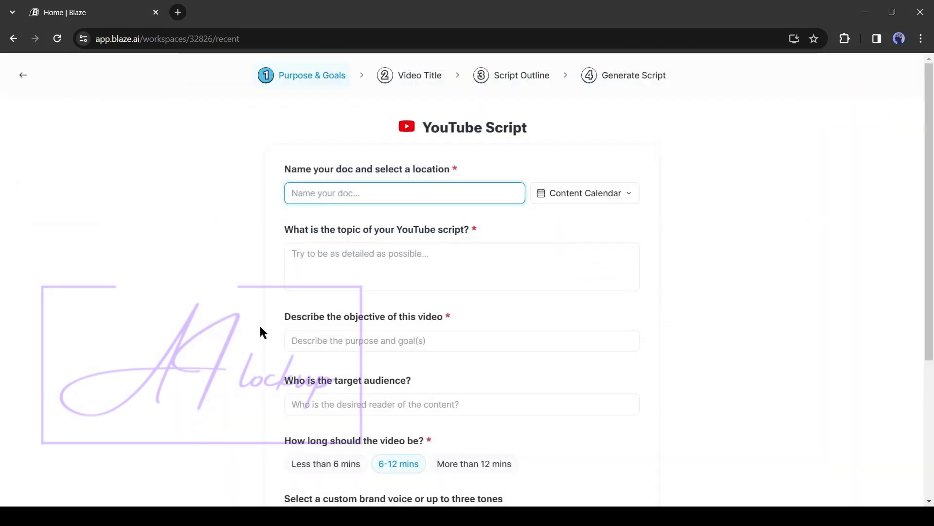
# - Fill in the doc name, topic on the 10 most beautiful places, objective, and 'travel enthusiast' audience
pyautogui.write('10 Most Beautiful pla')
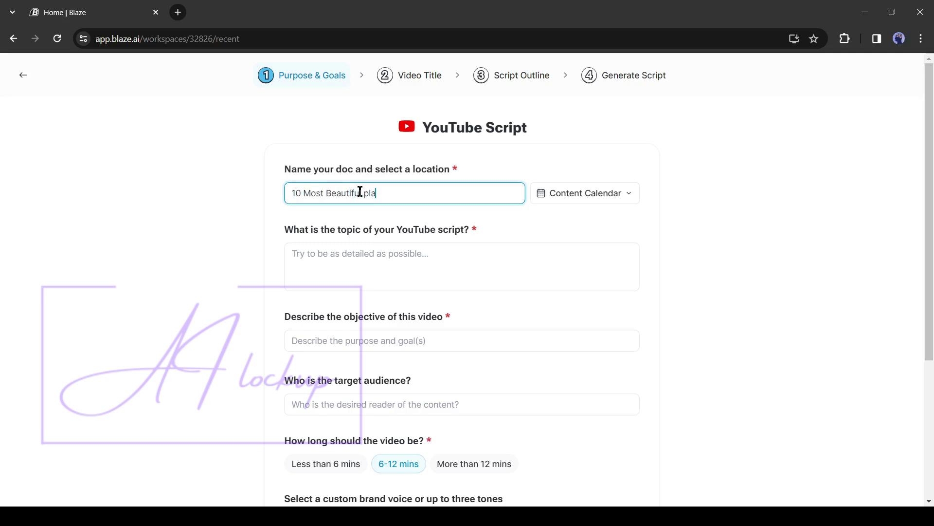
pyautogui.click(379, 254)
pyautogui.write('Write an engaging Vide')
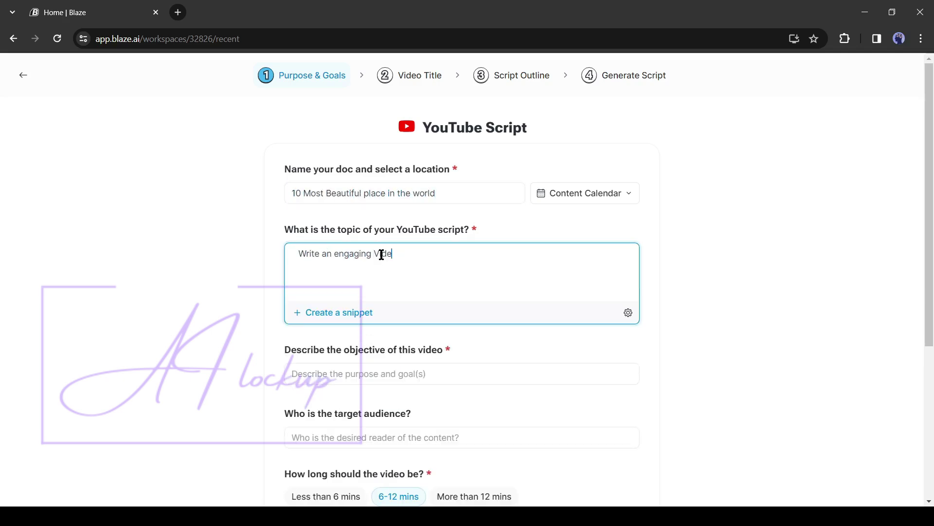
pyautogui.write('o script about 10 most beautiful place in')
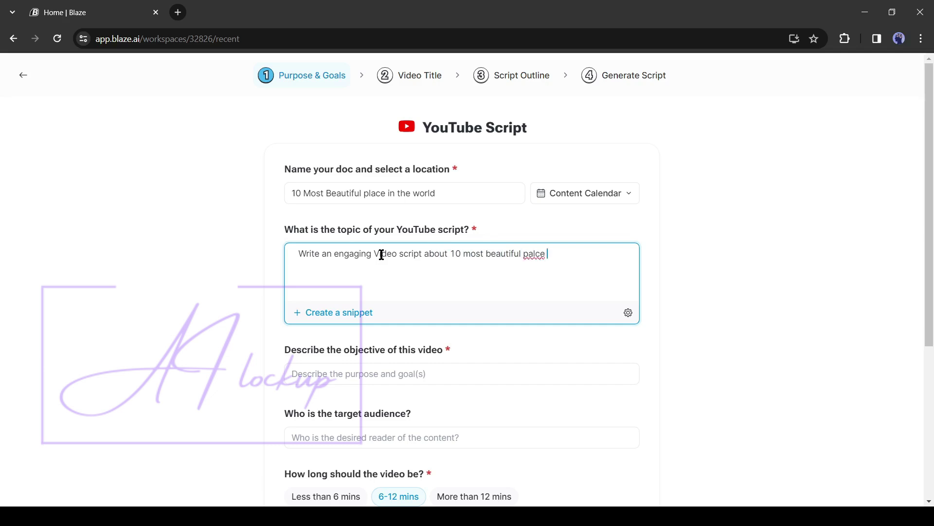
pyautogui.write(' world.')
pyautogui.press('Tab')
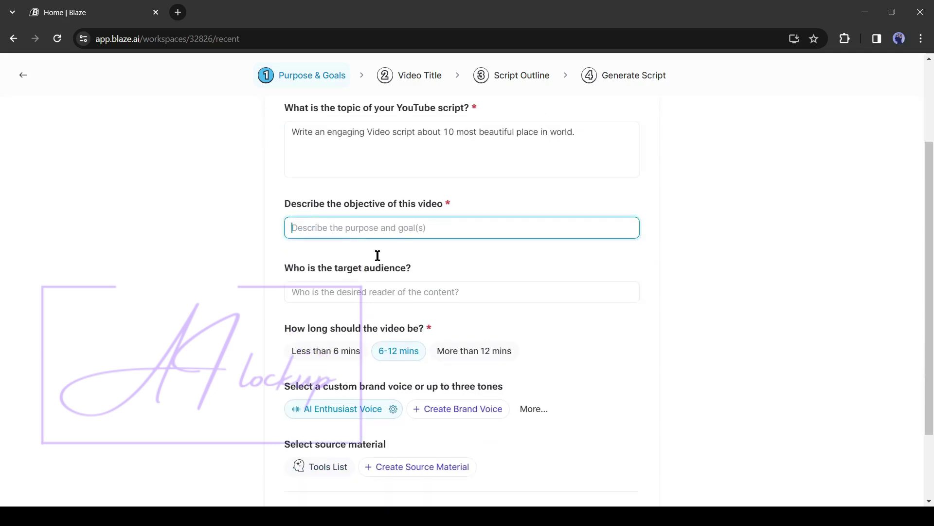
pyautogui.write('To know about the beautif')
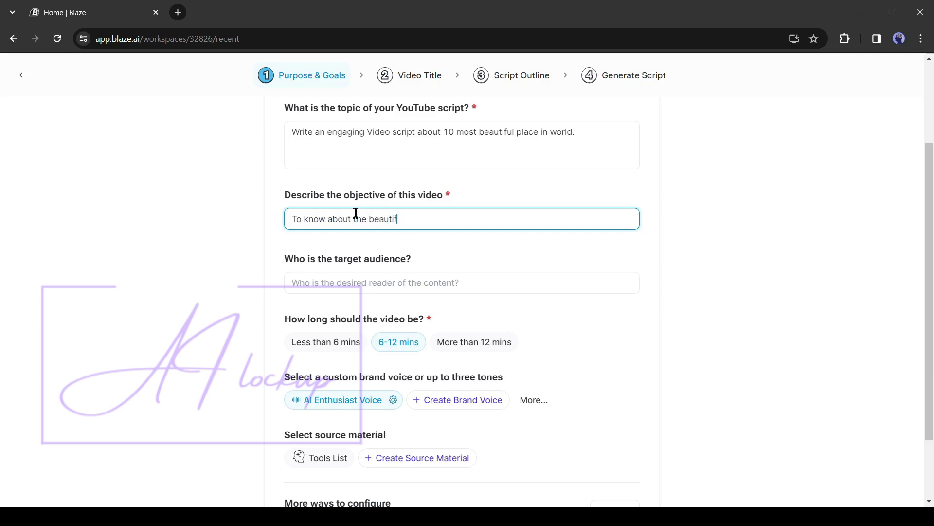
pyautogui.click(364, 281)
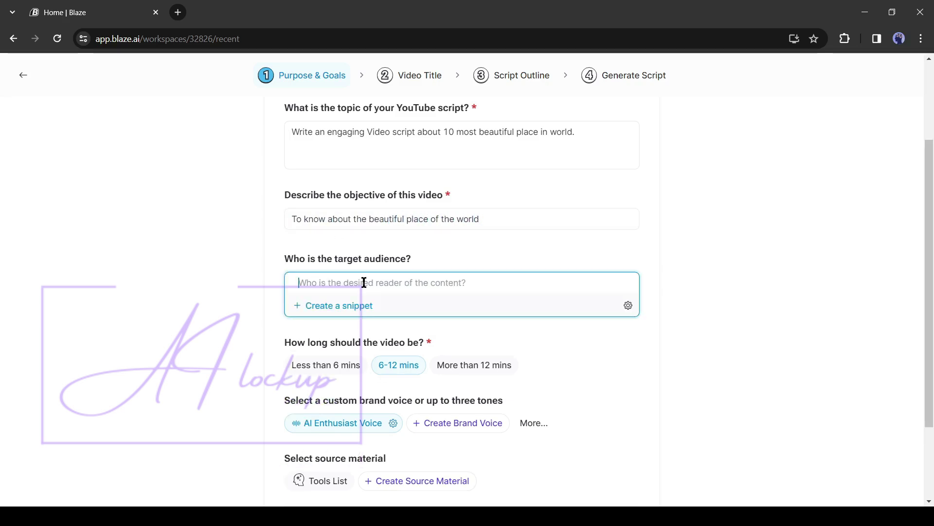
pyautogui.write('travel enthusiast')
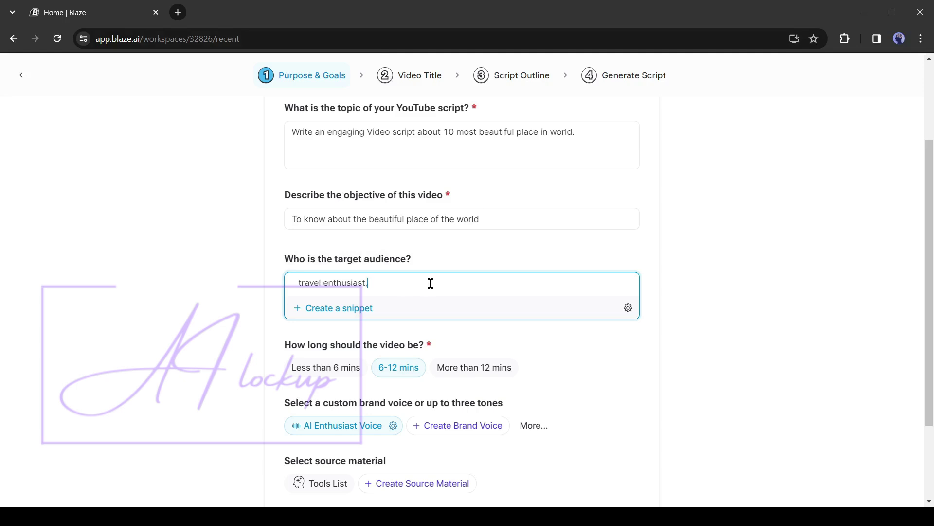
# - Add Friendly and Informative tones, generate title options, and choose Title #4
pyautogui.scroll(-1, 313, 317)
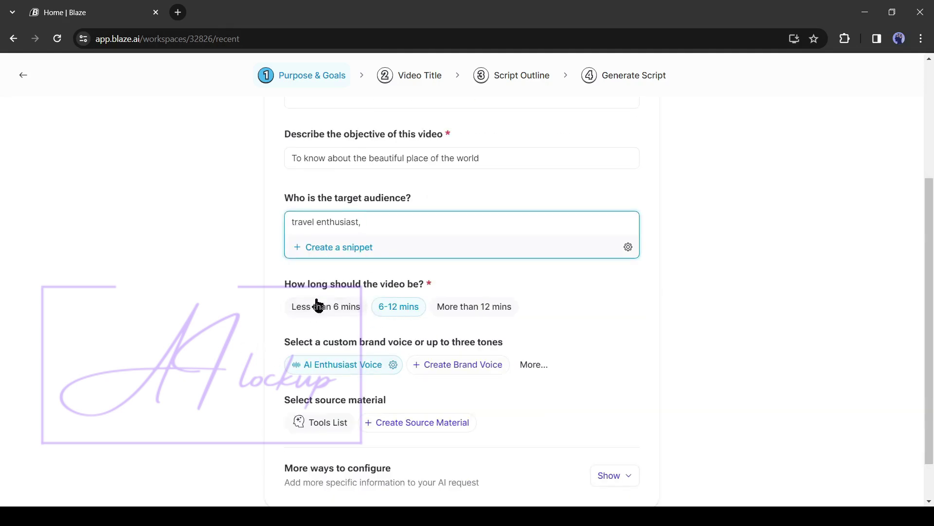
pyautogui.scroll(-1, 458, 319)
pyautogui.click(534, 314)
pyautogui.click(326, 318)
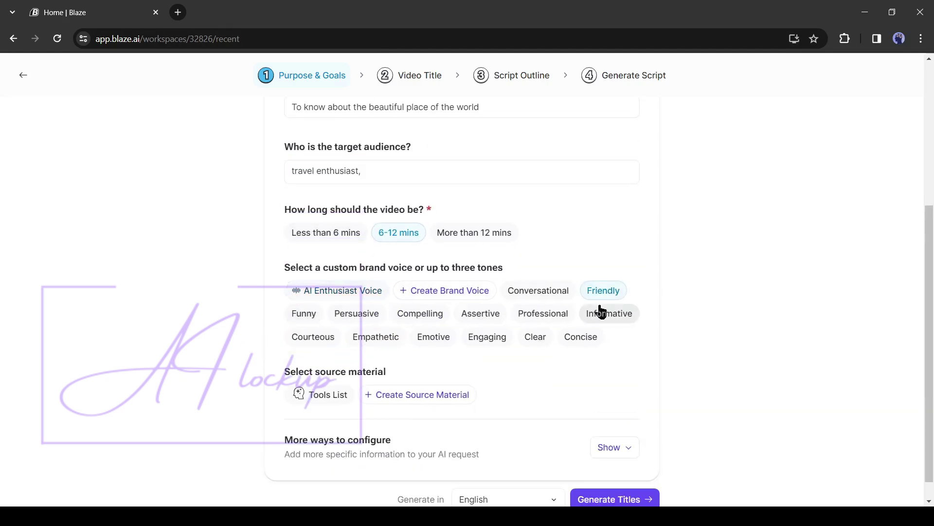
pyautogui.click(600, 313)
pyautogui.scroll(-1, 517, 368)
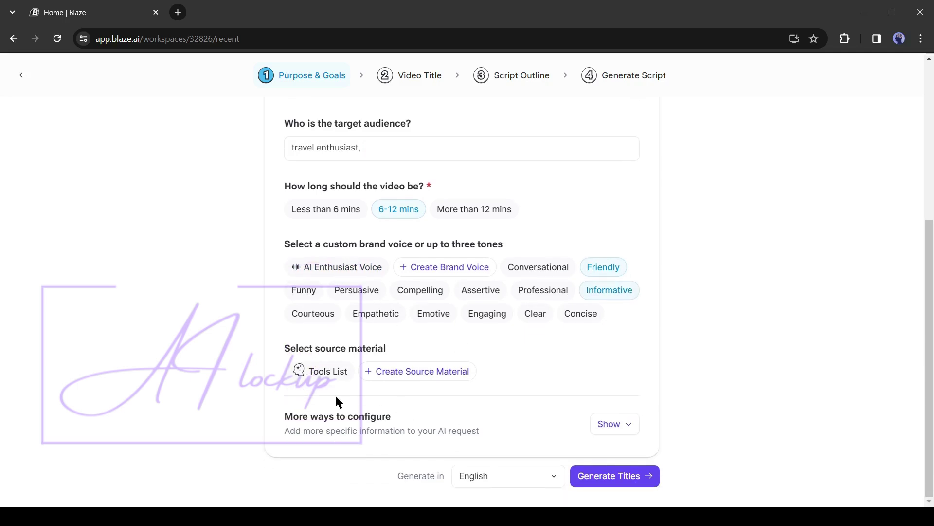
pyautogui.click(621, 479)
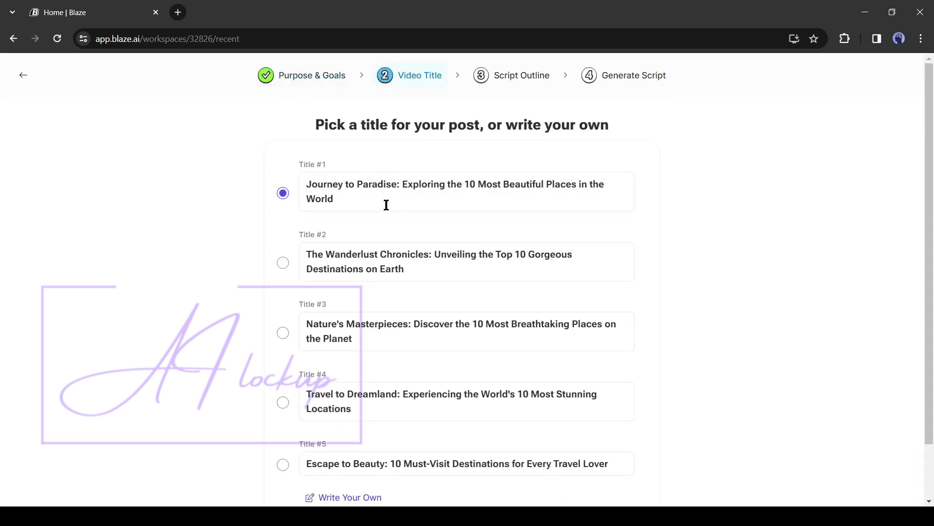
pyautogui.moveTo(430, 184); pyautogui.dragTo(395, 238)
pyautogui.scroll(-1, 395, 239)
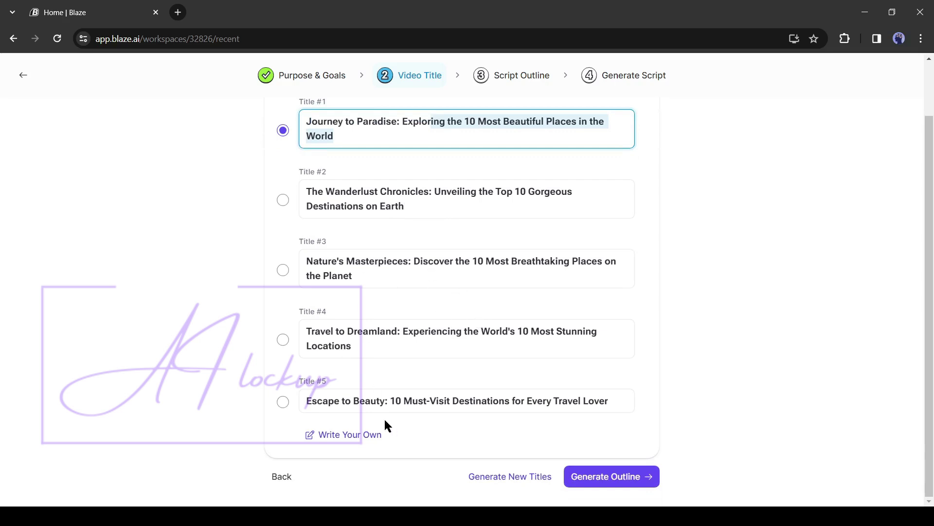
pyautogui.click(285, 344)
# - Generate the Travel to Dreamland outline, review it, and generate the full script
pyautogui.click(608, 476)
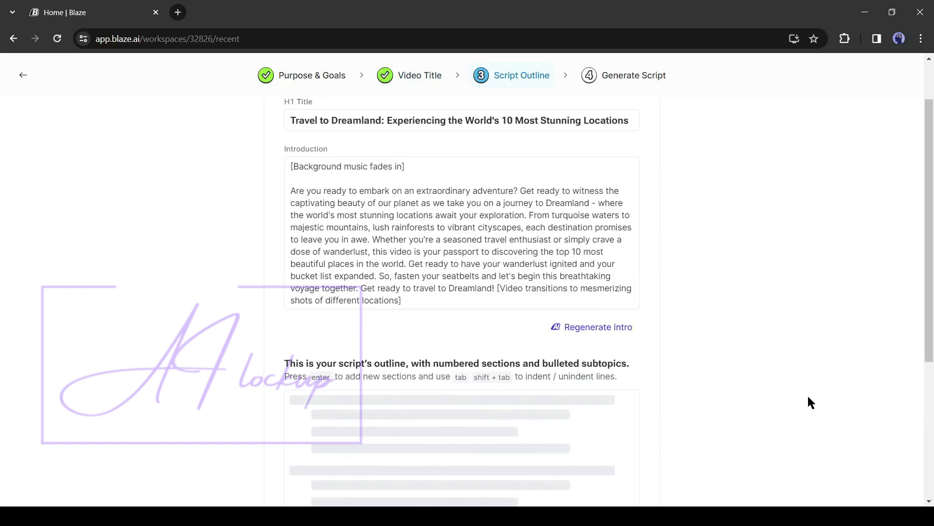
pyautogui.scroll(-5, 546, 400)
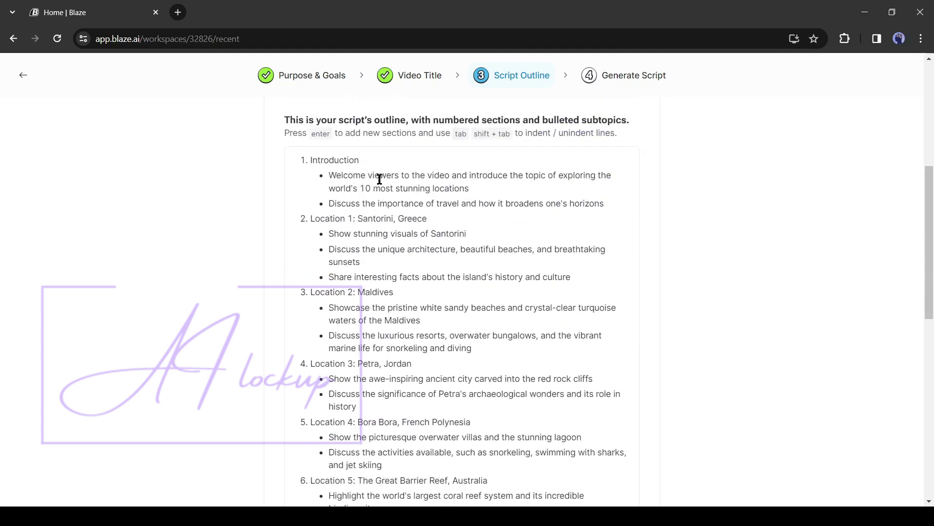
pyautogui.scroll(-10, 349, 224)
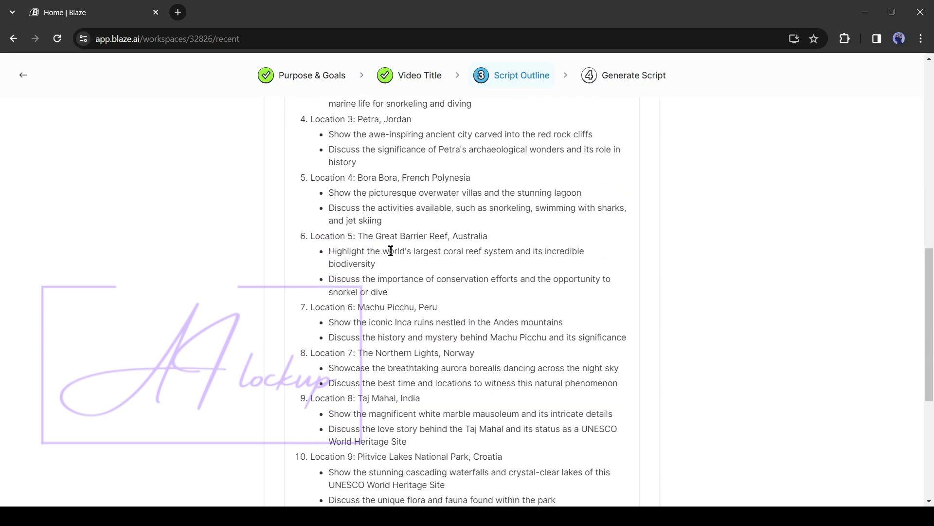
pyautogui.click(617, 481)
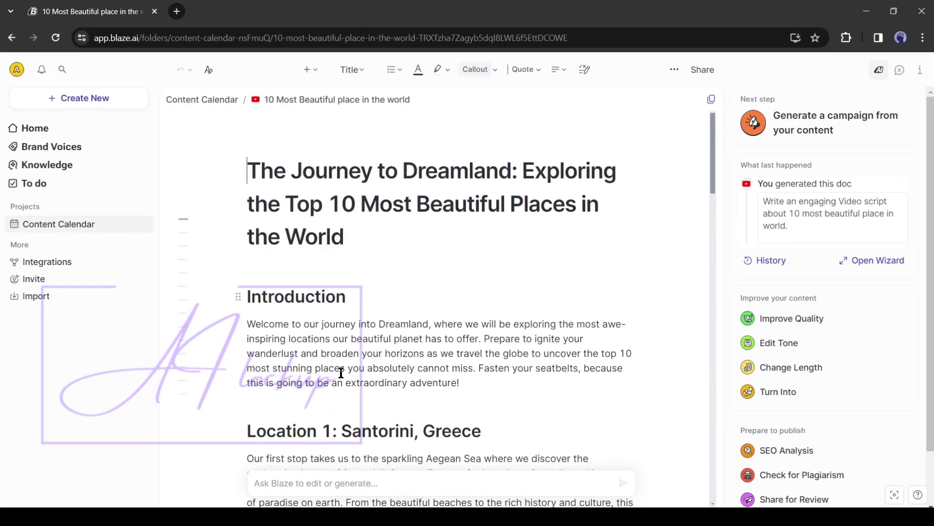
# - Review the generated script down through the ten locations, outro and visual ideas
pyautogui.scroll(-5, 343, 360)
pyautogui.scroll(-15, 347, 346)
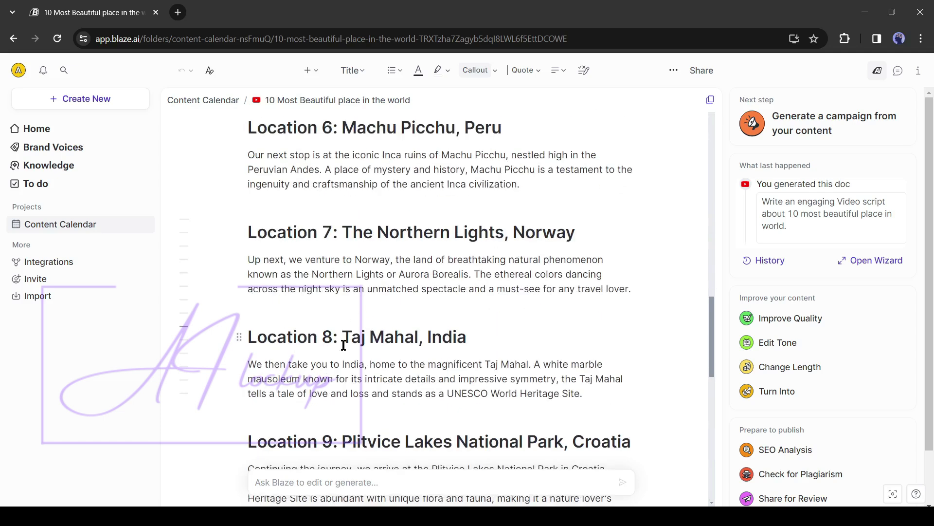
pyautogui.scroll(-6, 326, 337)
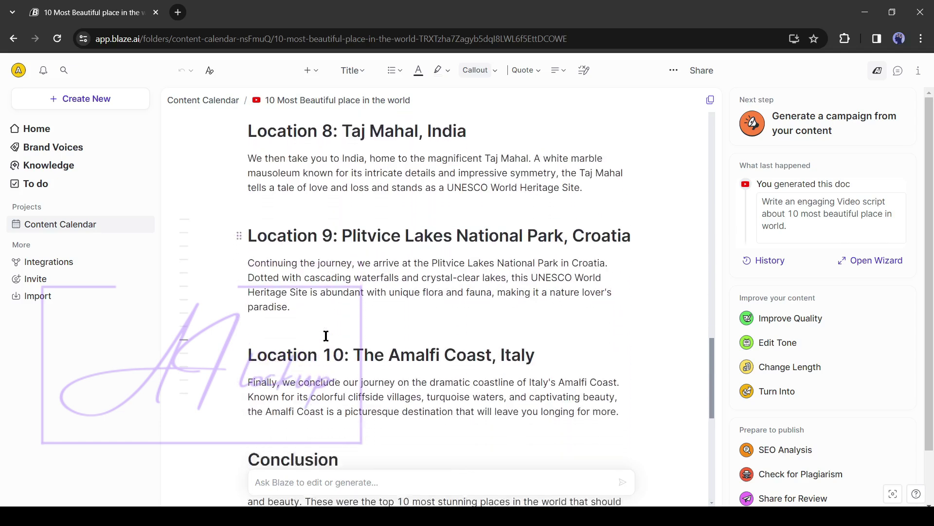
pyautogui.scroll(-4, 326, 336)
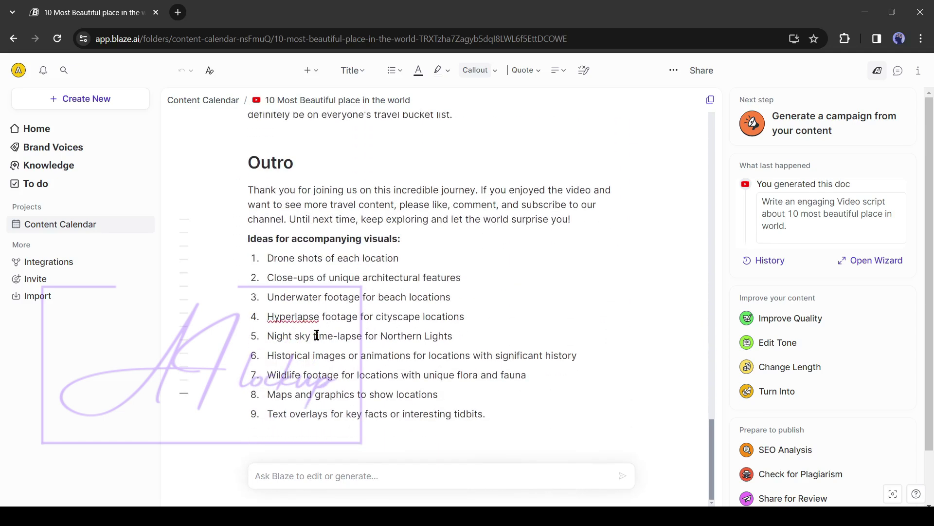
pyautogui.moveTo(268, 258); pyautogui.dragTo(402, 259)
pyautogui.click(297, 314)
# - Describe the travel channel, request 20 videos, add 'most beautiful' and 'best place to visit' keywords, and generate
pyautogui.tripleClick(294, 293)
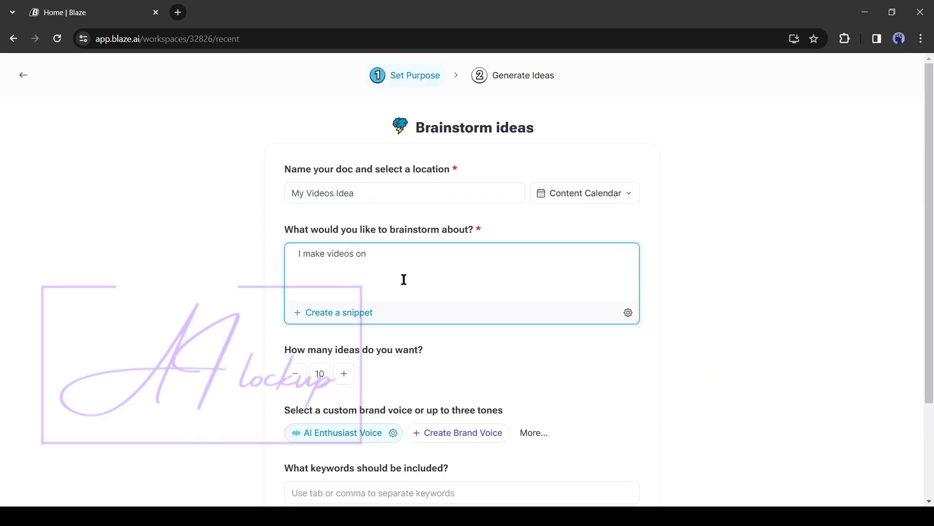
pyautogui.write('travel guide in one of channel. Please generate 20 videoas')
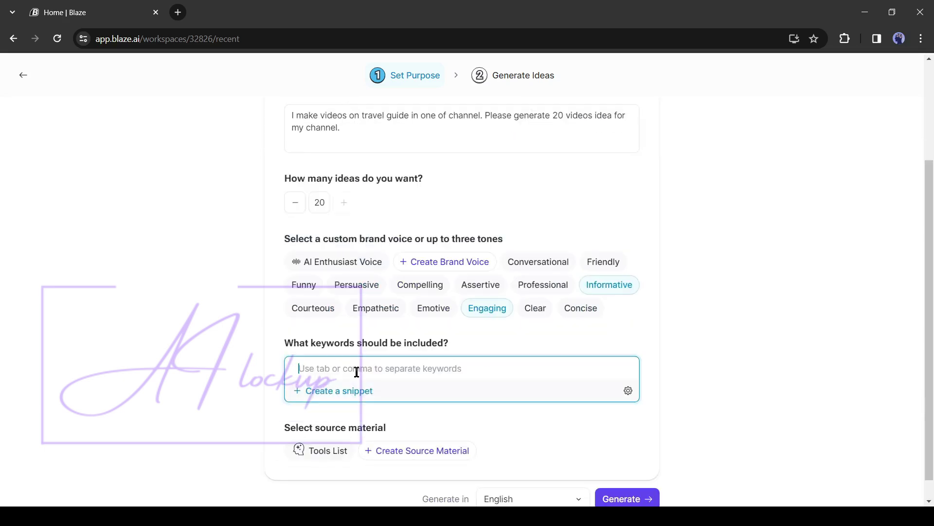
pyautogui.write('most beautiful')
pyautogui.press('Tab')
pyautogui.write('best place to visit')
pyautogui.press('Tab')
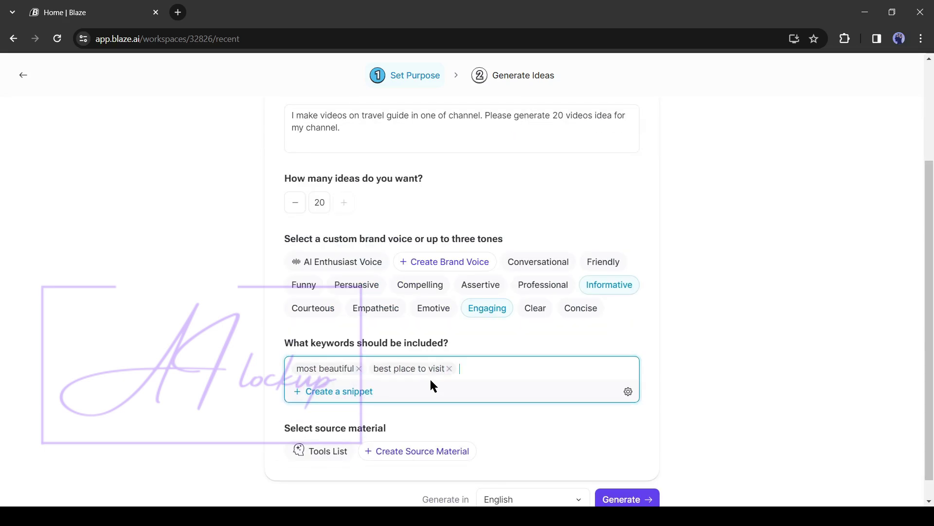
pyautogui.scroll(-1, 631, 460)
pyautogui.click(628, 476)
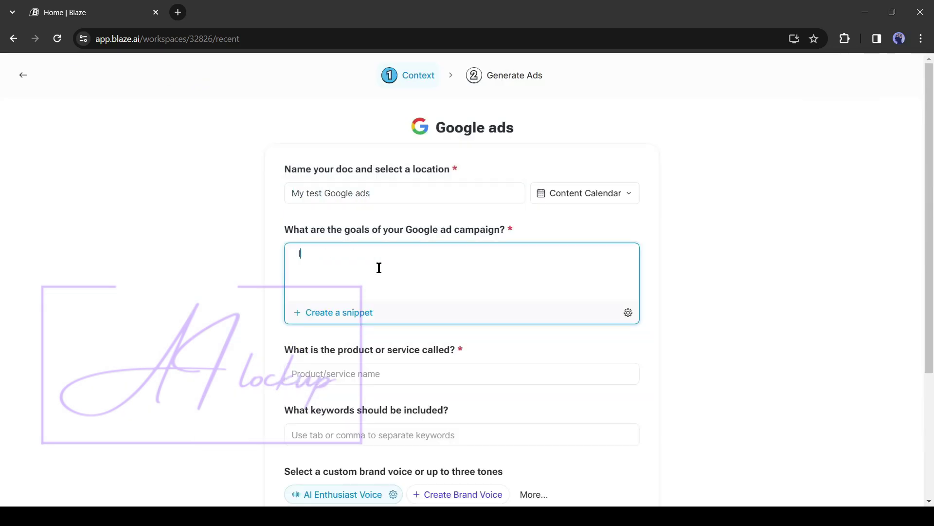
# - Describe the FaceSwapper Android app, review the generated Google ads, then return Home
pyautogui.write('launched a new Android app named "FaceSwapper." This is a AI powered app which can swap faces between')
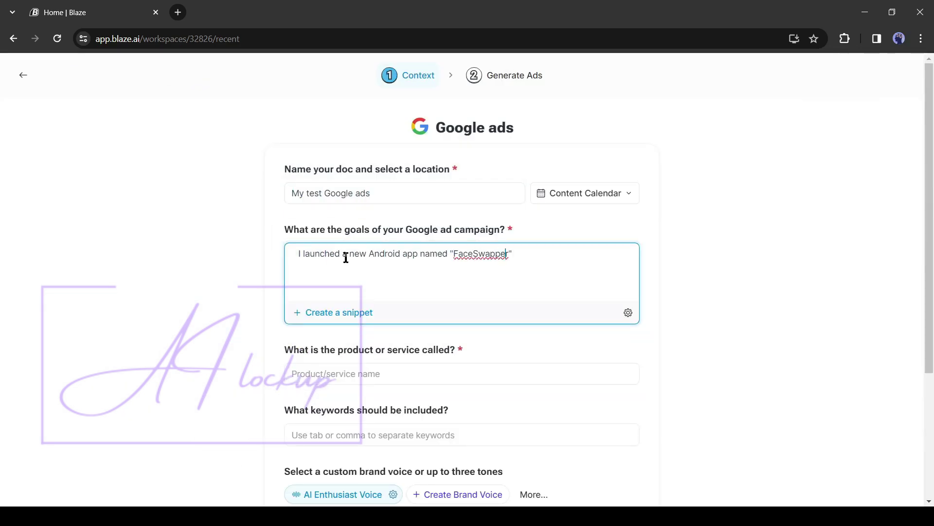
pyautogui.write(' 2 images. Generate an Google add to get highest reach')
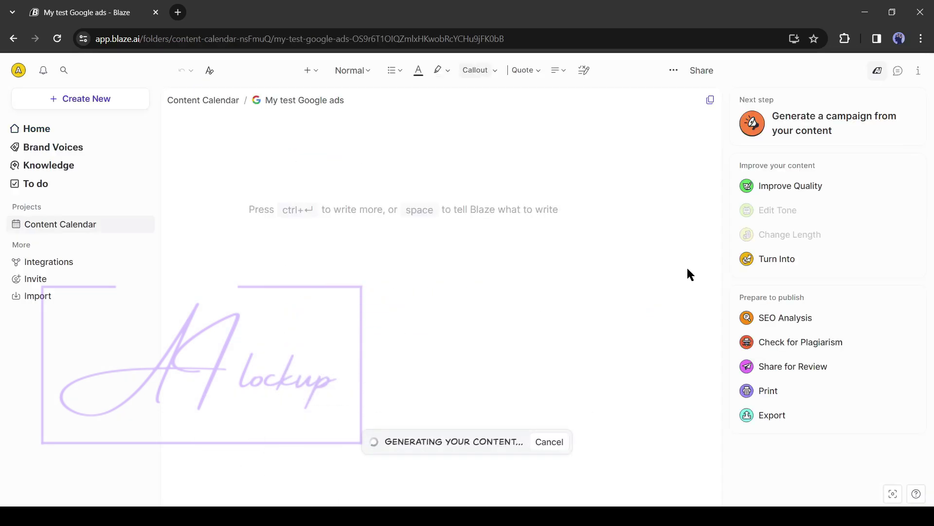
pyautogui.scroll(-1, 317, 195)
pyautogui.click(239, 273)
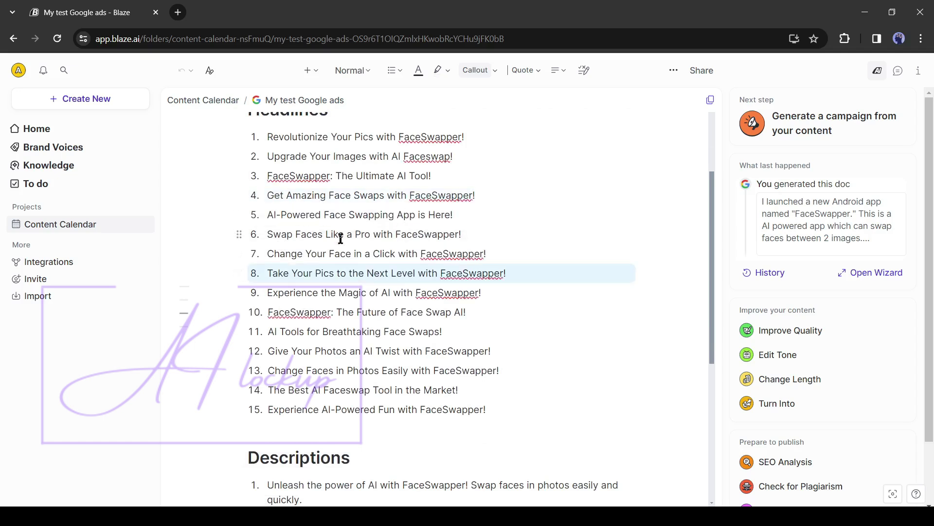
pyautogui.scroll(-3, 391, 334)
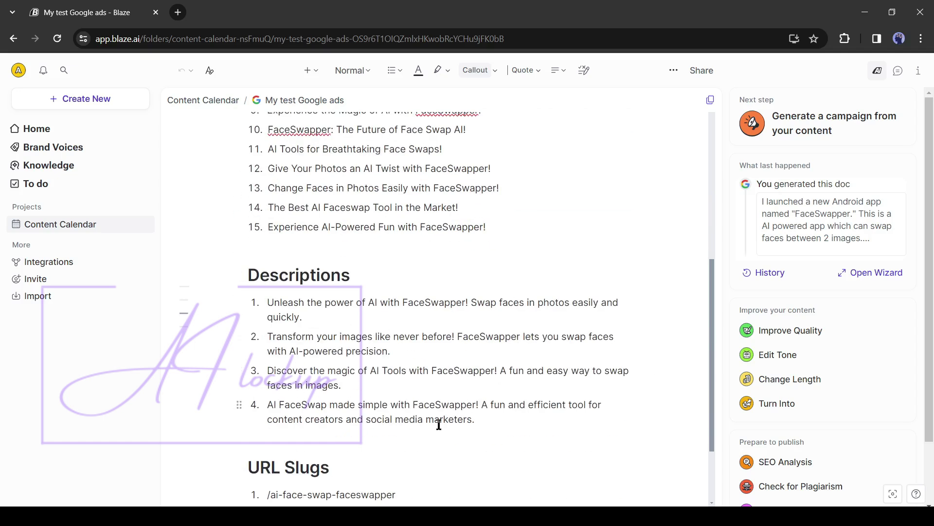
pyautogui.scroll(-2, 312, 375)
pyautogui.click(253, 369)
pyautogui.scroll(10, 292, 335)
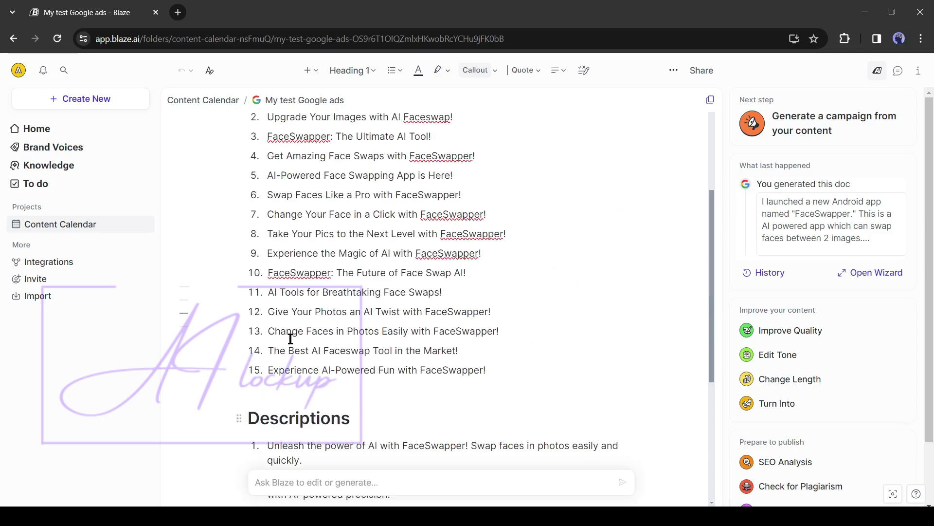
pyautogui.click(37, 129)
# - Filter to Popular content types, preview the Multi-channel Campaign setup, and return Home
pyautogui.scroll(-3, 438, 317)
pyautogui.click(323, 221)
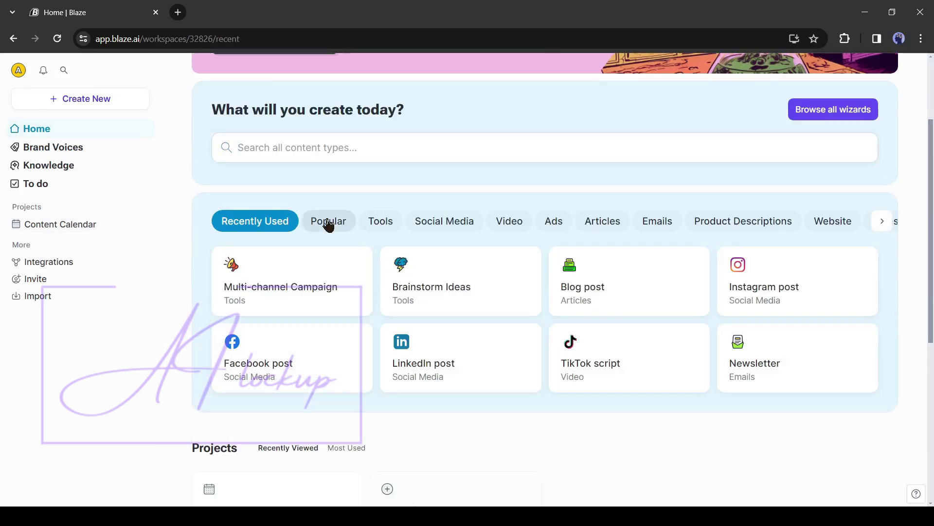
pyautogui.click(310, 285)
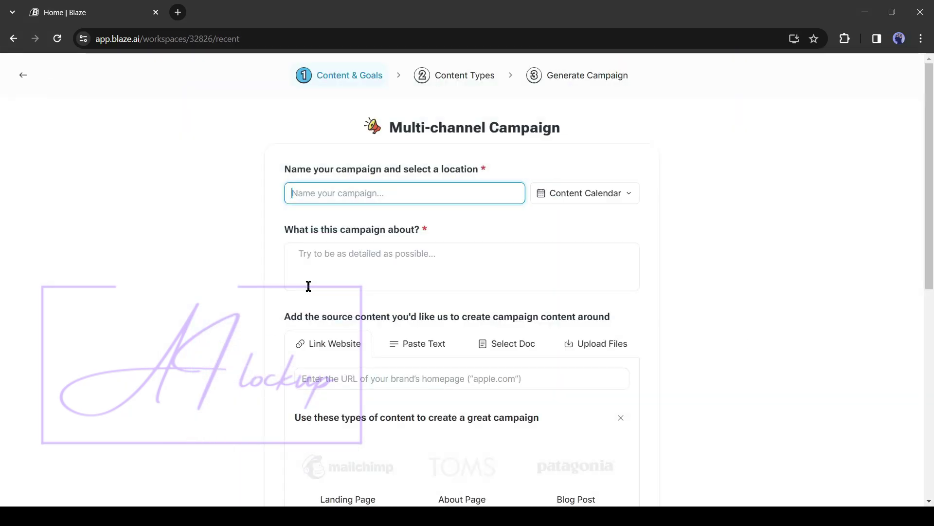
pyautogui.scroll(-9, 309, 285)
pyautogui.scroll(10, 307, 282)
pyautogui.click(23, 75)
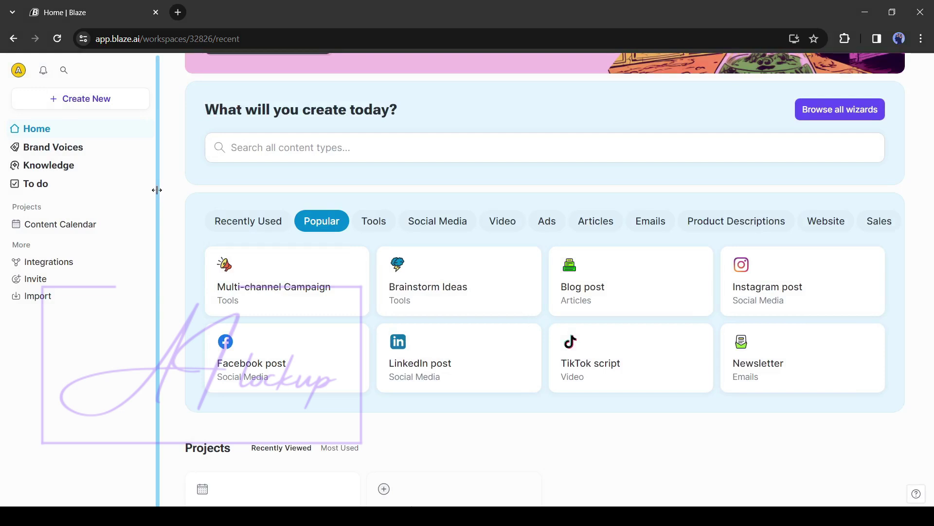
# - Visit the Knowledge and To do pages, then open the February 2024 Content Calendar with its five unplanned documents
pyautogui.click(56, 171)
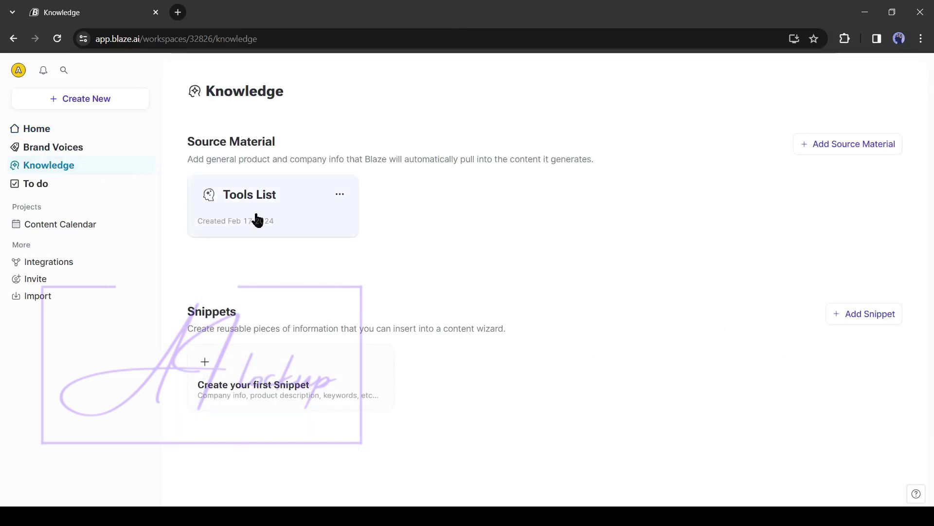
pyautogui.moveTo(205, 156); pyautogui.dragTo(492, 159)
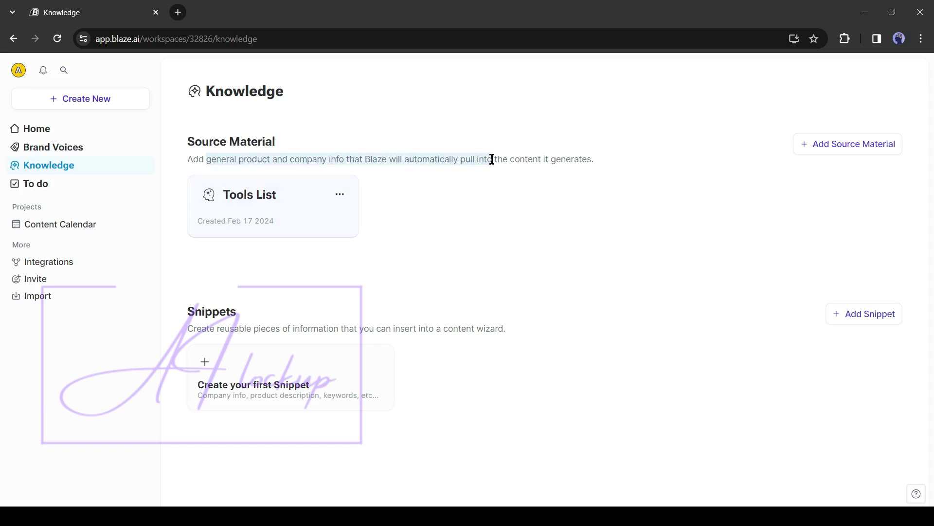
pyautogui.click(458, 159)
pyautogui.click(45, 191)
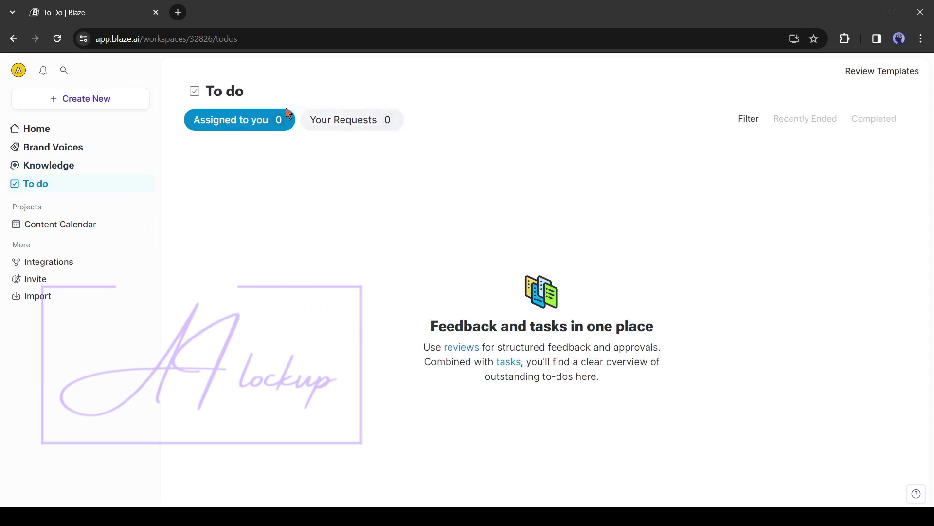
pyautogui.click(62, 227)
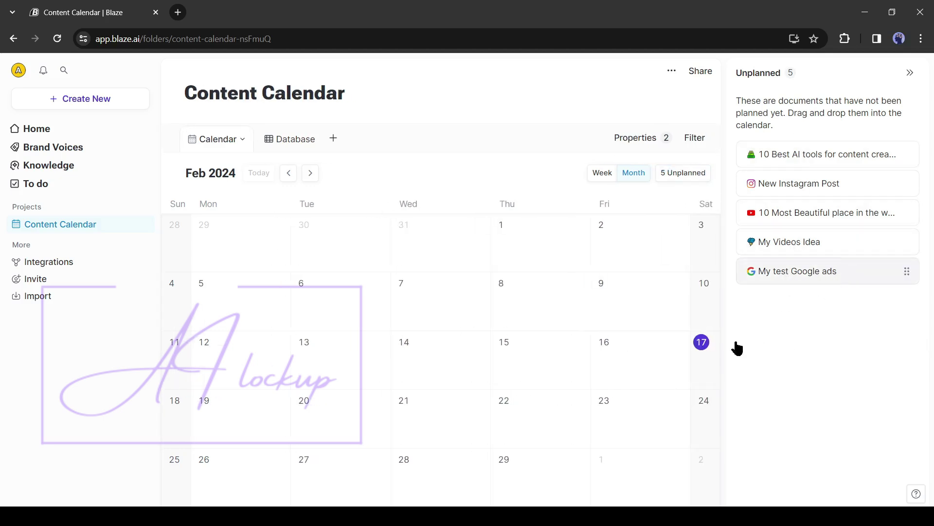
# - Schedule My test Google ads on 21 February 2024, dismiss the template picker, and go to Integrations
pyautogui.moveTo(738, 349); pyautogui.dragTo(475, 430)
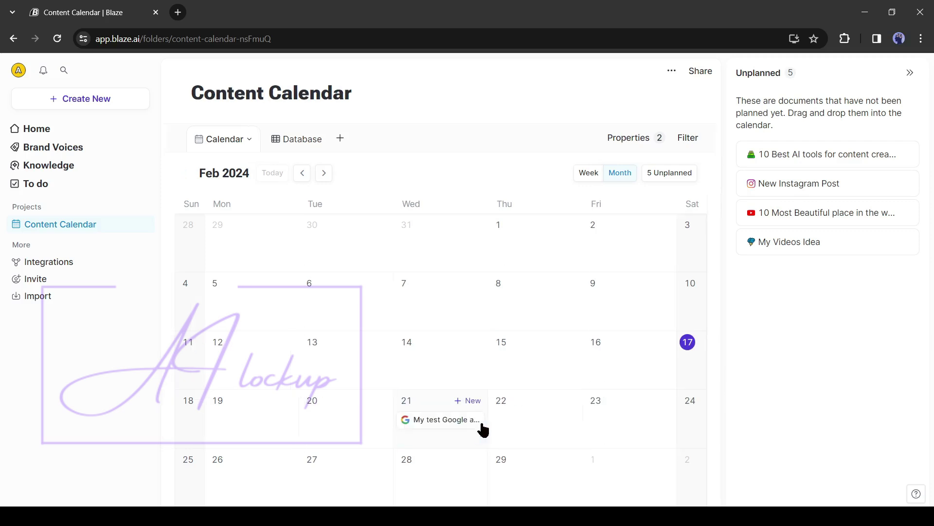
pyautogui.click(439, 443)
pyautogui.scroll(-1, 463, 302)
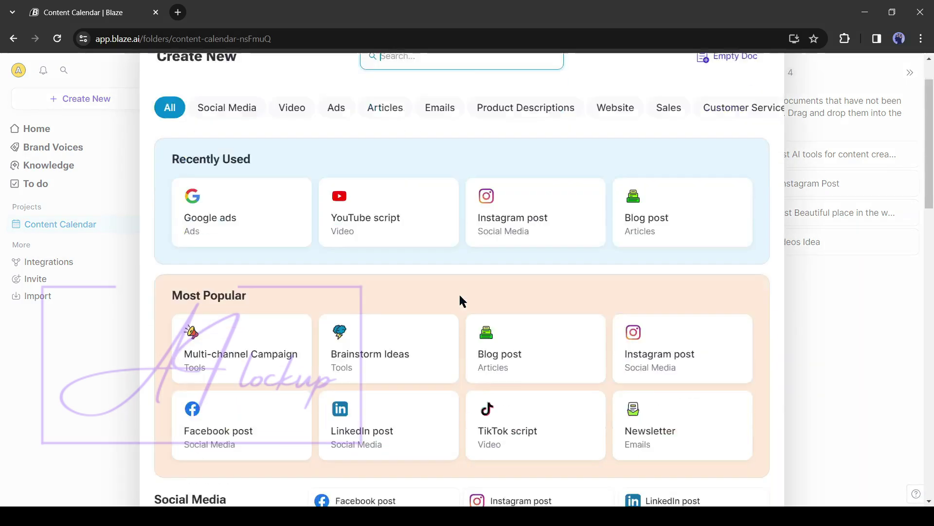
pyautogui.scroll(-3, 462, 300)
pyautogui.press('Escape')
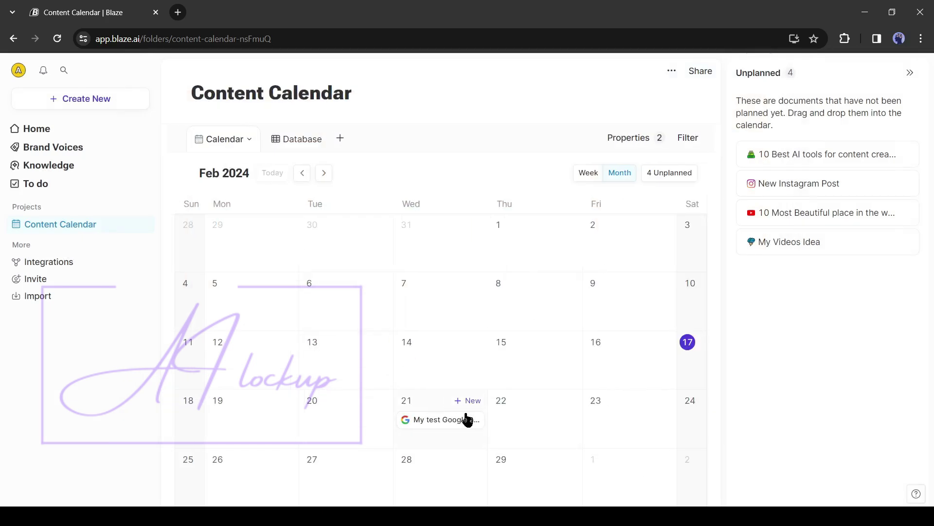
pyautogui.click(48, 263)
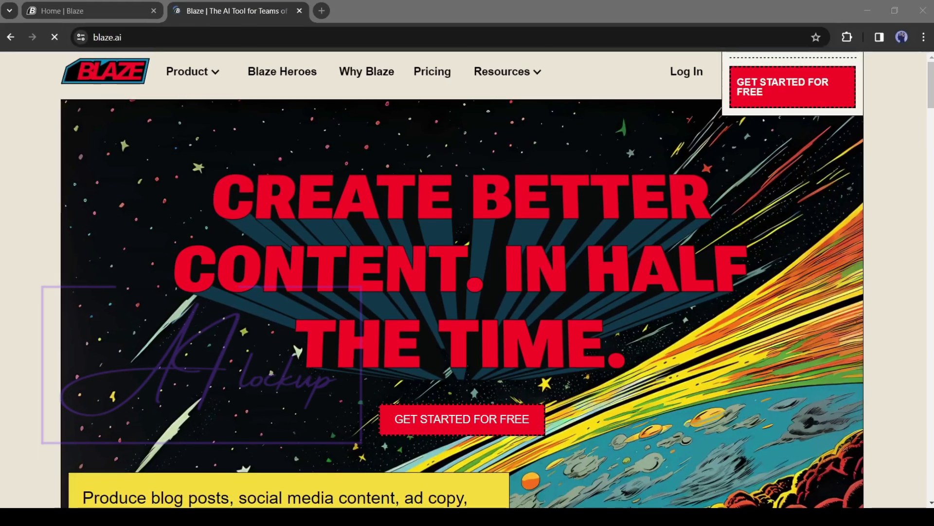
# - Open the blaze.ai pricing page and look over the Creator, Team and Enterprise plan cards
pyautogui.click(427, 74)
pyautogui.scroll(-5, 259, 291)
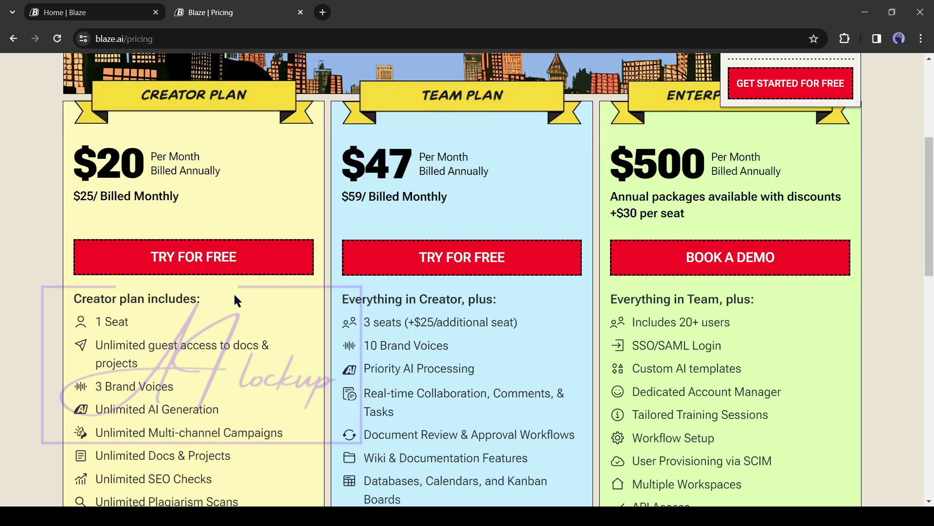
pyautogui.scroll(1, 234, 298)
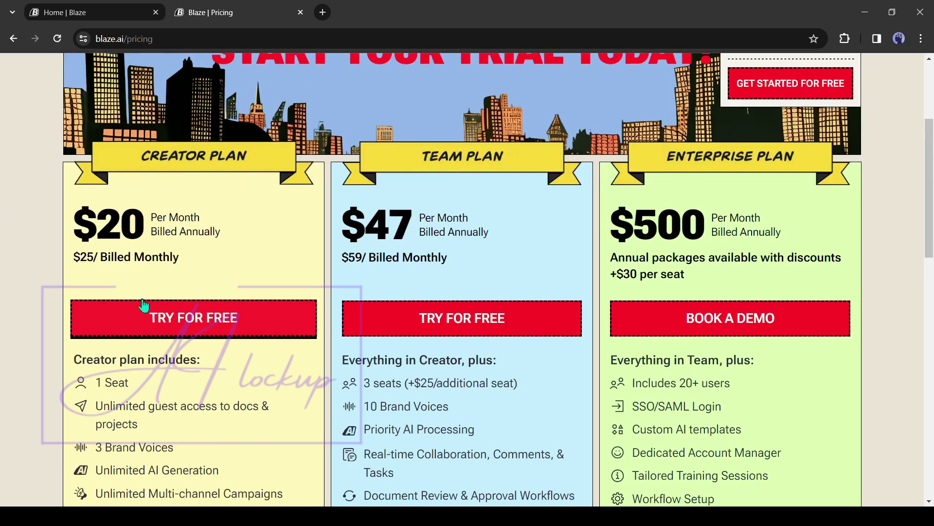
pyautogui.scroll(-2, 145, 329)
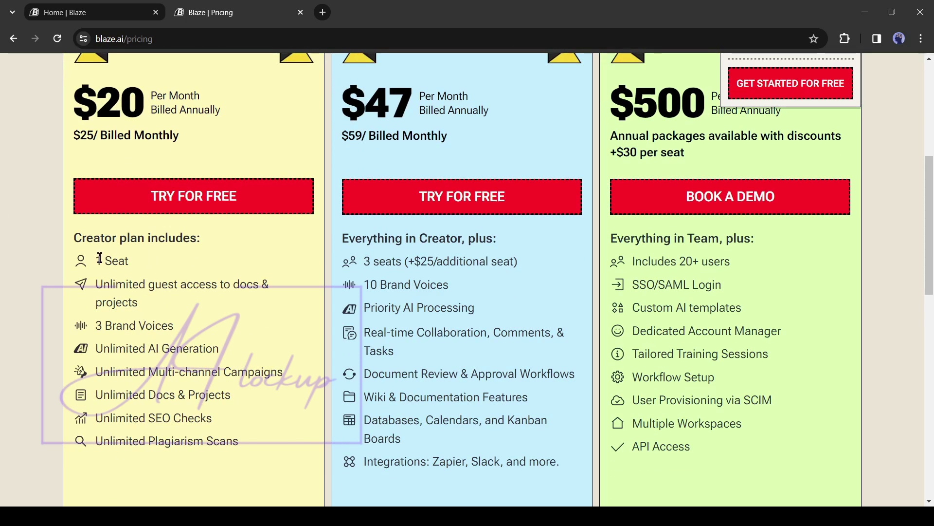
pyautogui.moveTo(100, 258); pyautogui.dragTo(116, 304)
pyautogui.click(157, 307)
pyautogui.scroll(1, 134, 384)
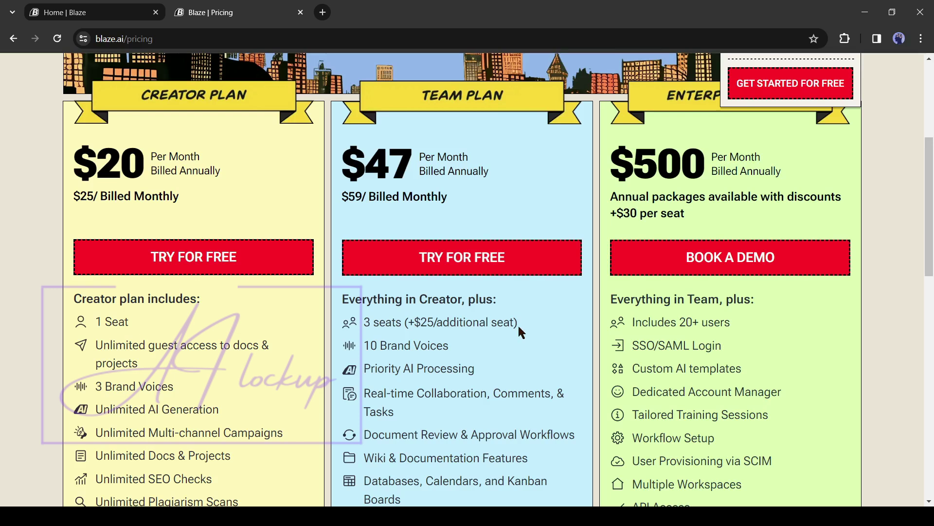
pyautogui.scroll(-1, 344, 303)
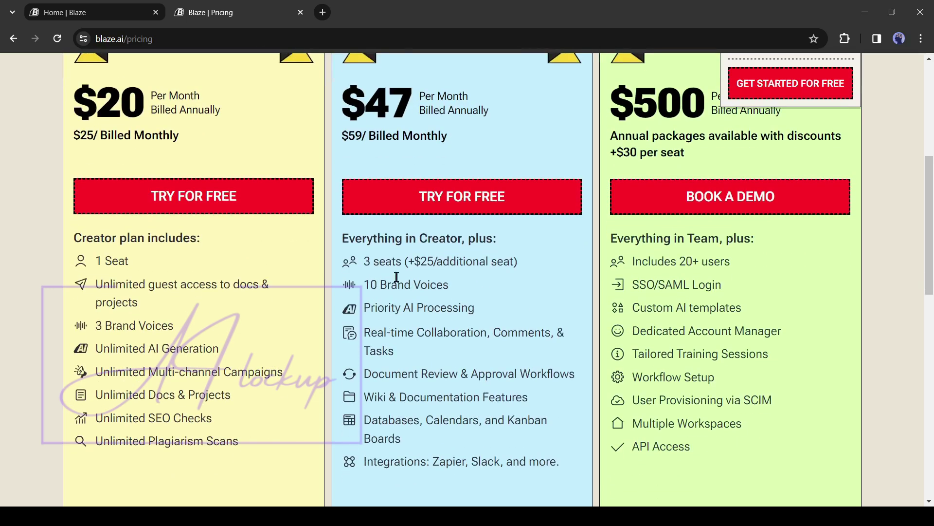
# - Highlight the Team plan's seat count and the Enterprise plan's user count
pyautogui.moveTo(362, 263); pyautogui.dragTo(408, 262)
pyautogui.moveTo(366, 287); pyautogui.dragTo(436, 286)
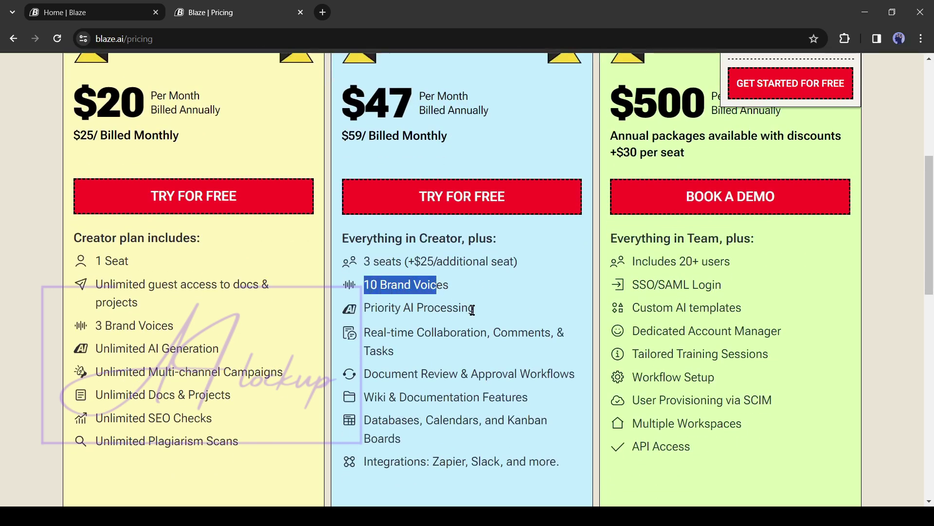
pyautogui.scroll(1, 489, 326)
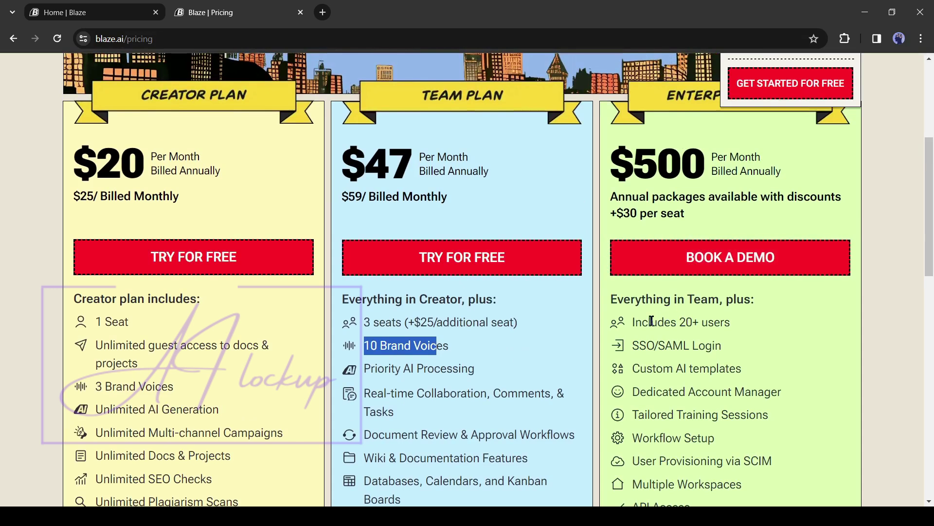
pyautogui.moveTo(635, 323); pyautogui.dragTo(731, 324)
pyautogui.click(753, 334)
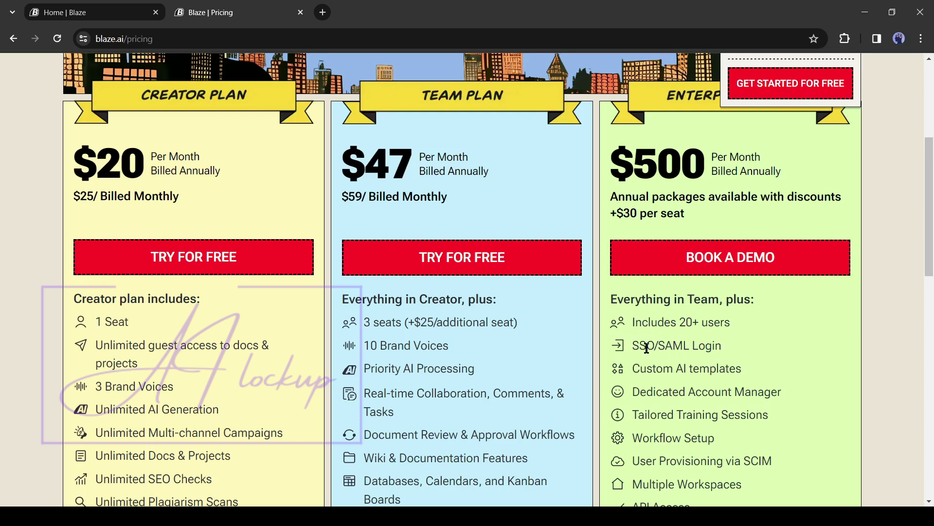
pyautogui.scroll(-1, 748, 357)
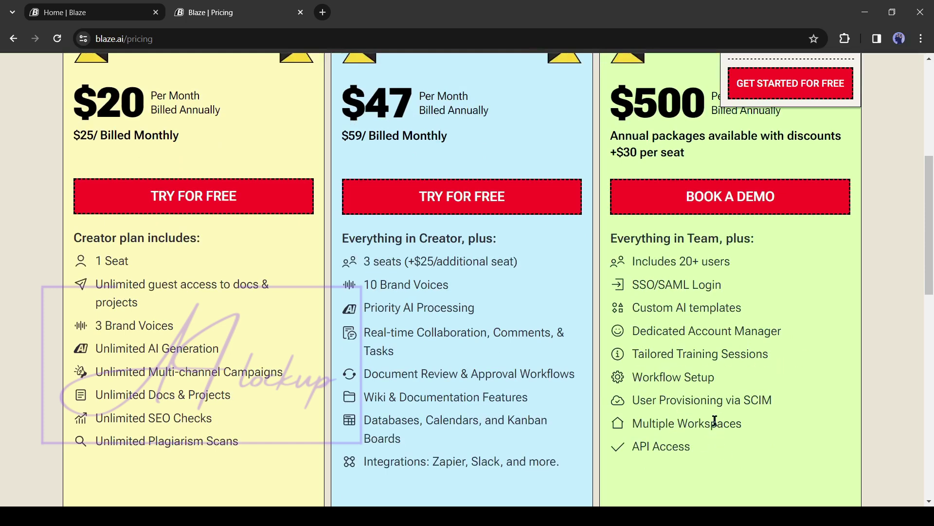
# - Review the free 7-day trial section, highlighting its heading and the $0 today, then $25/month price line
pyautogui.scroll(1, 713, 419)
pyautogui.scroll(-10, 712, 418)
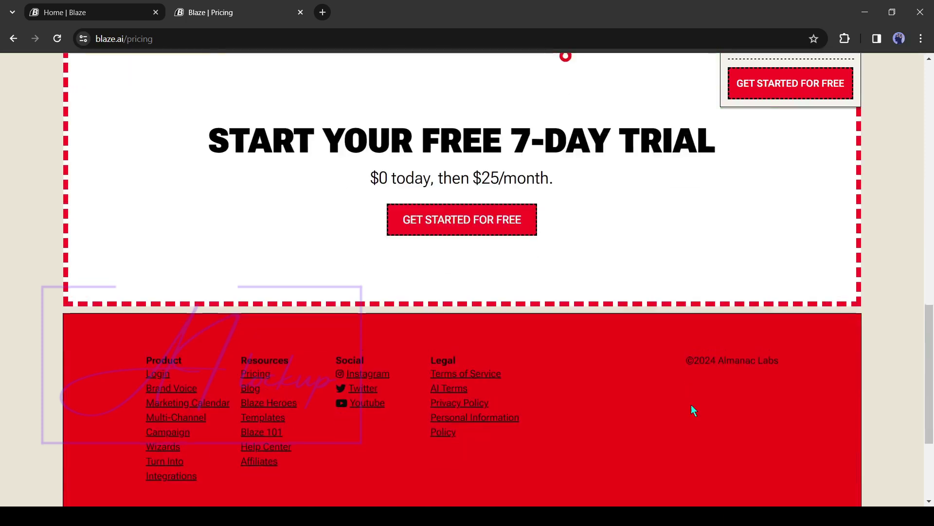
pyautogui.scroll(2, 681, 408)
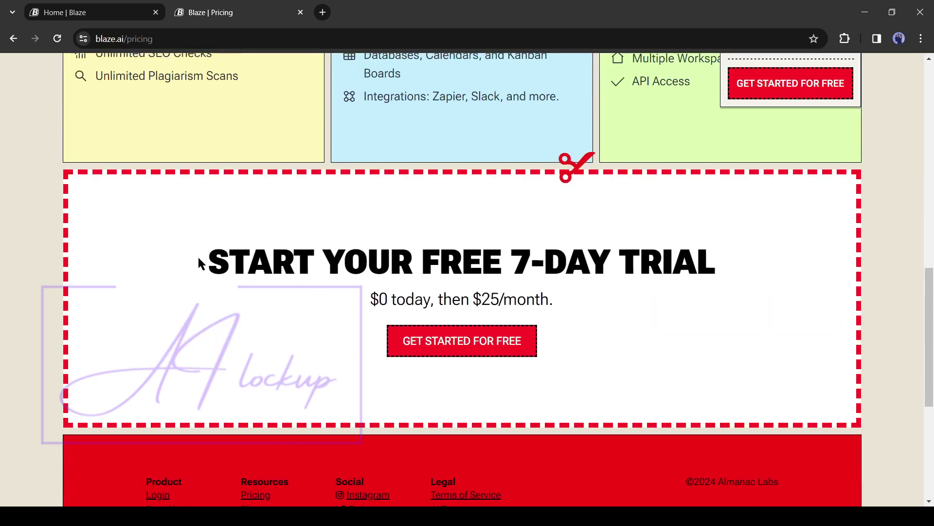
pyautogui.moveTo(200, 263); pyautogui.dragTo(733, 263)
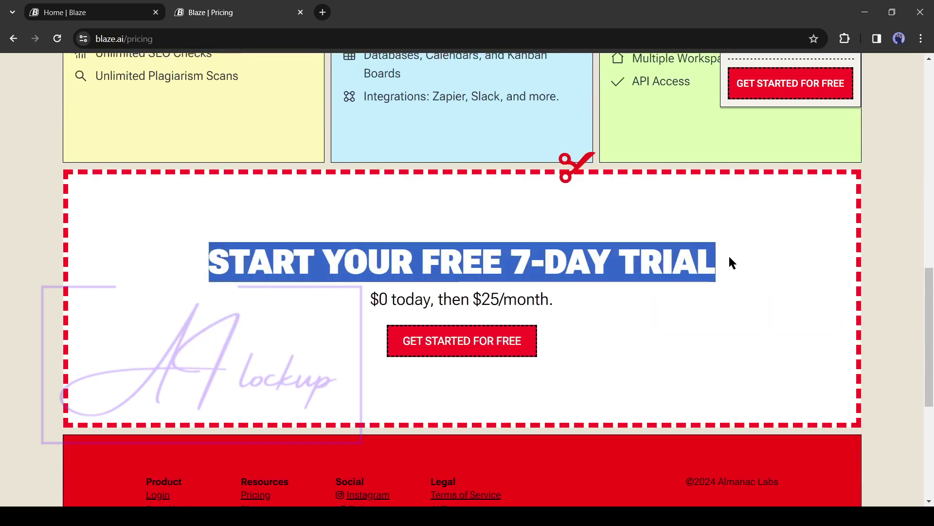
pyautogui.click(388, 268)
pyautogui.moveTo(370, 301); pyautogui.dragTo(485, 299)
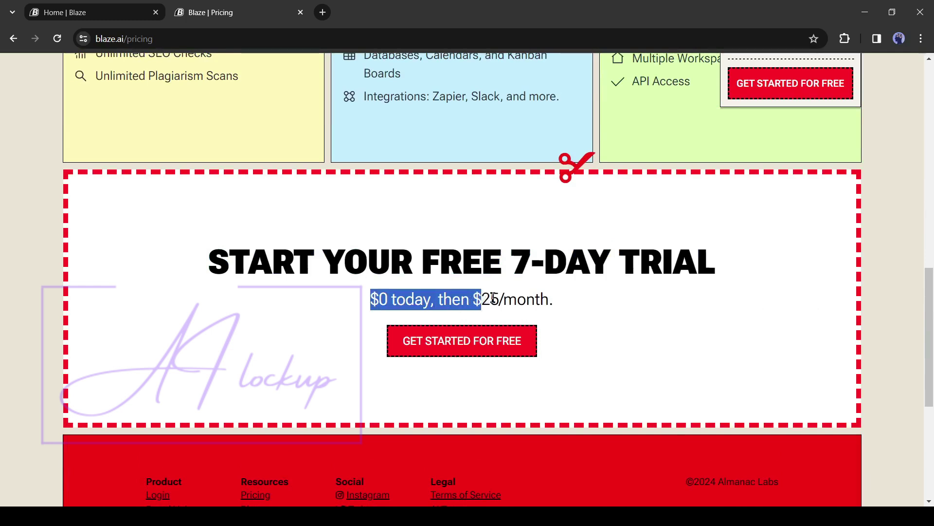
pyautogui.moveTo(719, 264); pyautogui.dragTo(582, 297)
pyautogui.click(596, 298)
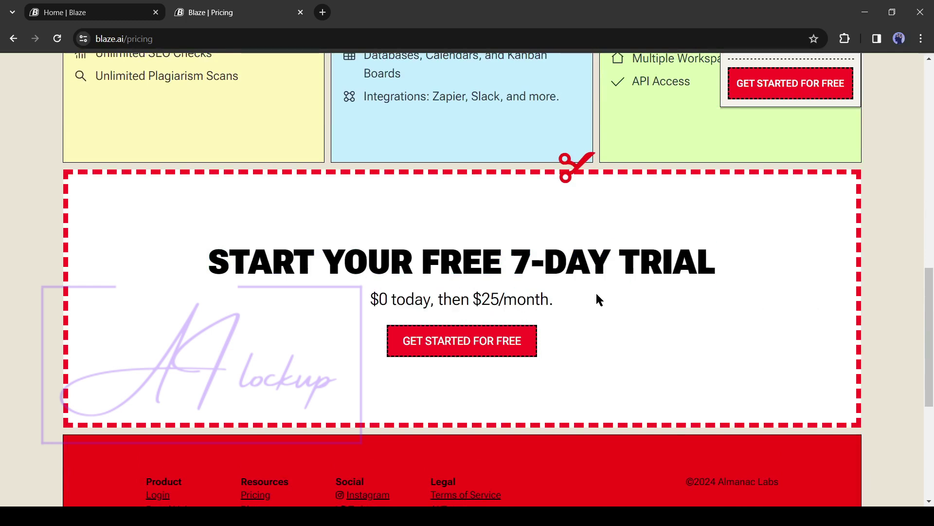
pyautogui.scroll(-3, 604, 301)
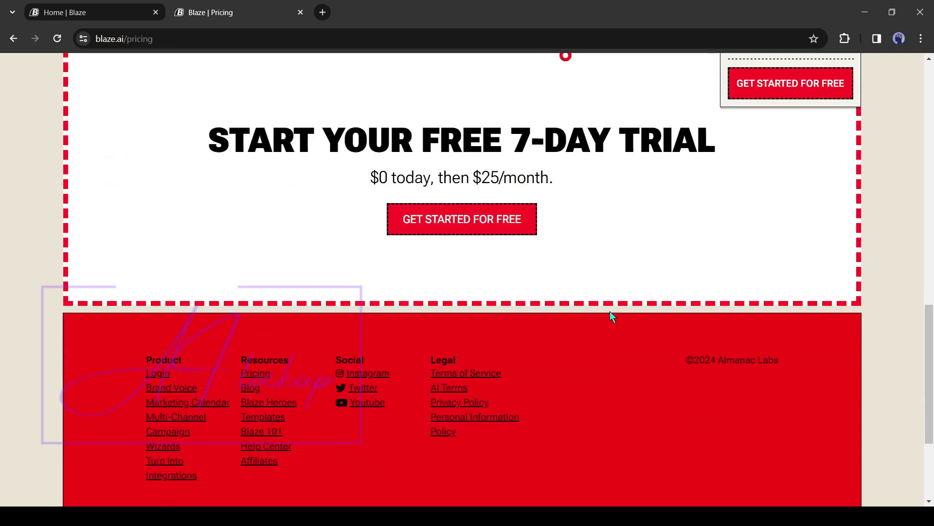